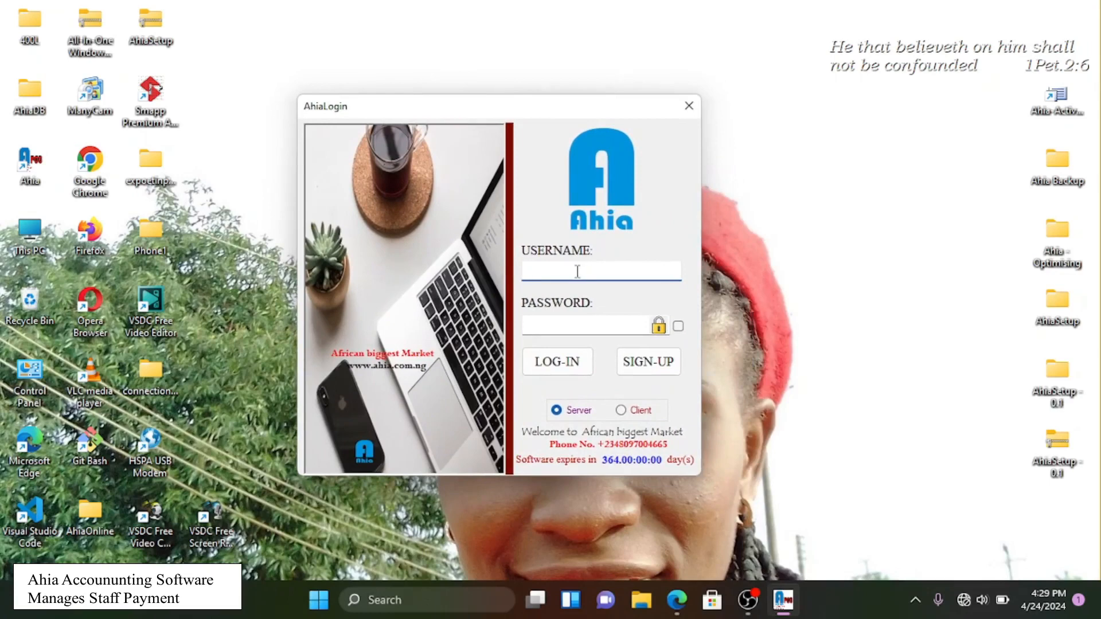
# - Sign in with the administrator username and password, fixing a typo in the username
pyautogui.write('ejikee')
pyautogui.press('BackSpace')
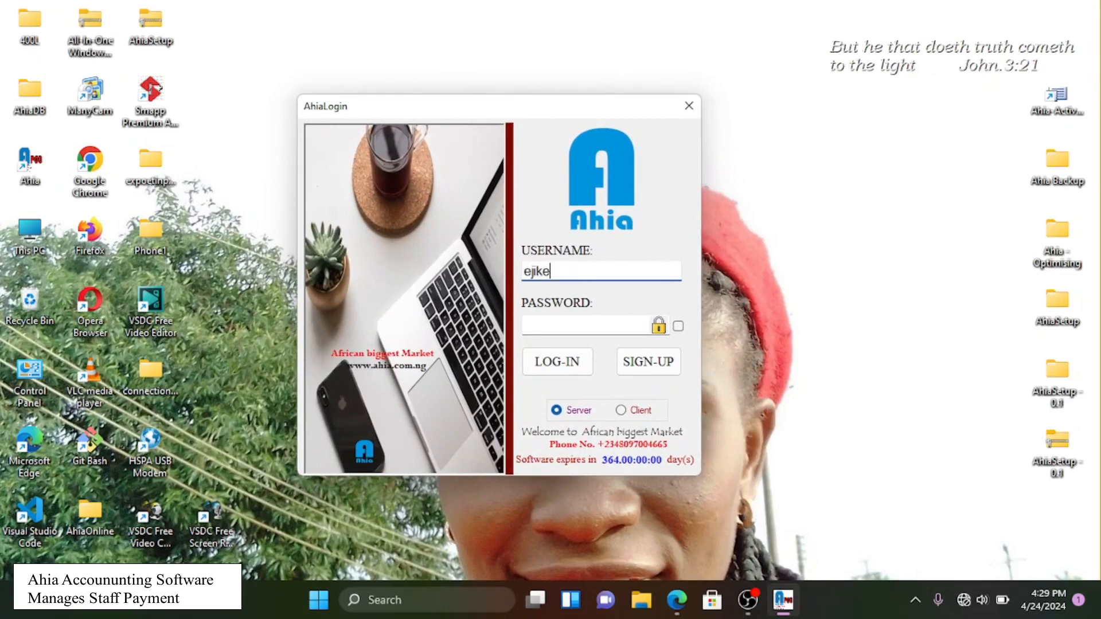
pyautogui.press('Tab')
pyautogui.write('••')
pyautogui.press('Return')
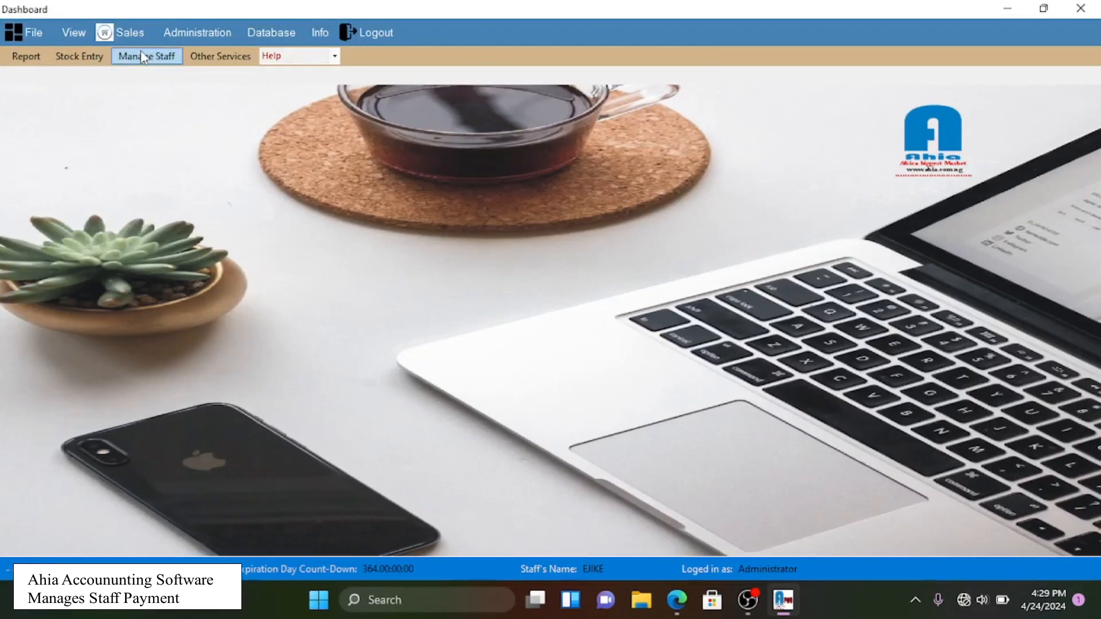
# - Open the Staff Record window from the Administration menu and centre it on screen
pyautogui.click(175, 31)
pyautogui.click(180, 35)
pyautogui.click(182, 39)
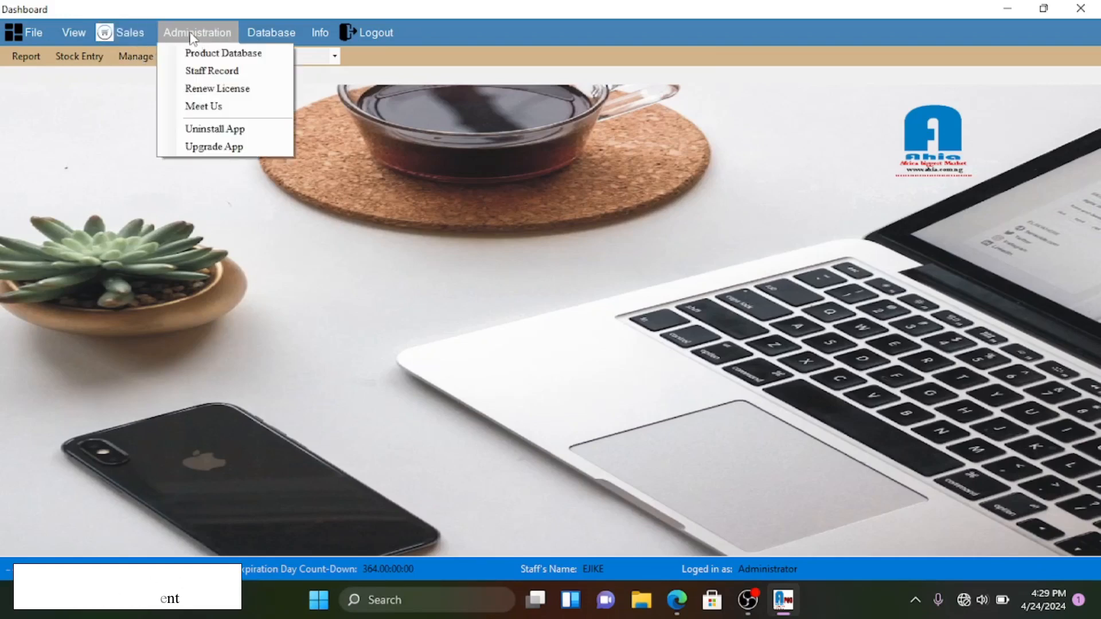
pyautogui.click(195, 71)
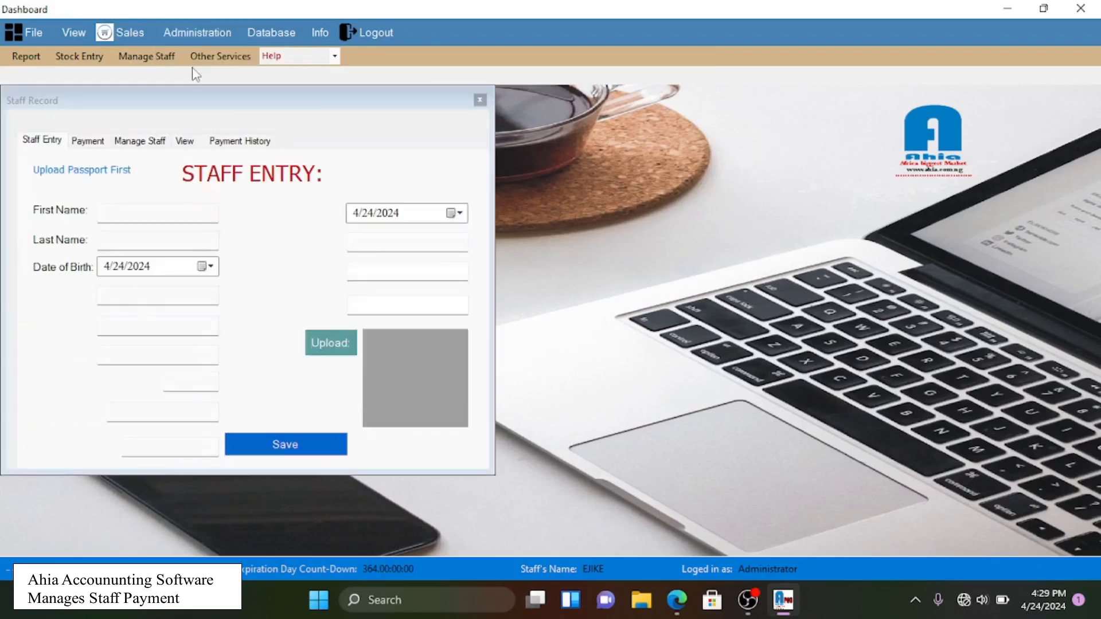
pyautogui.moveTo(202, 102); pyautogui.dragTo(426, 160)
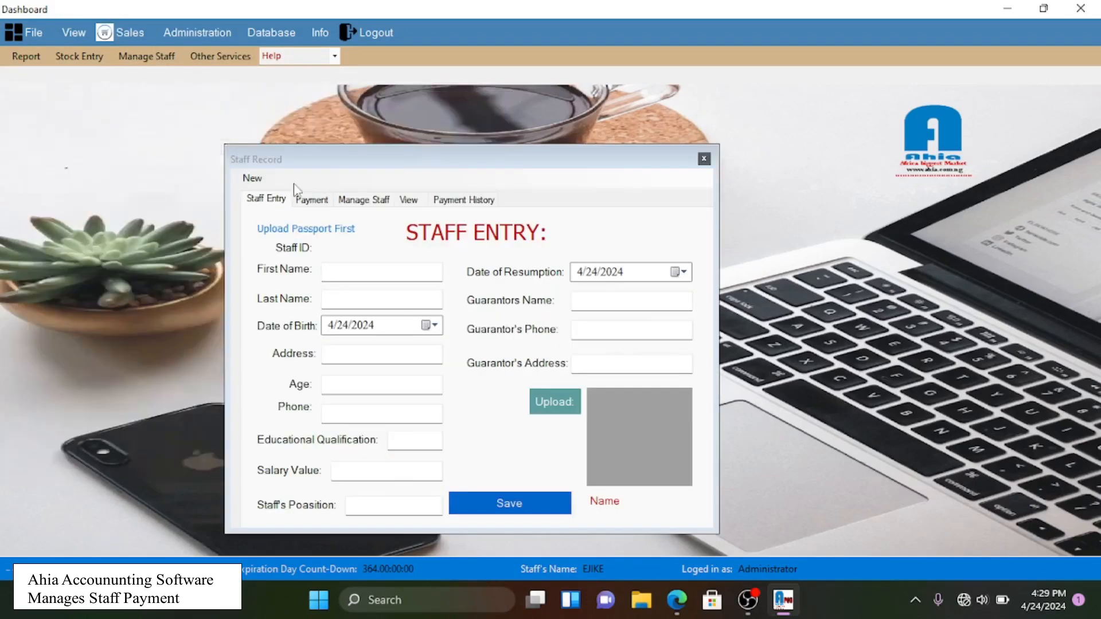
pyautogui.click(704, 159)
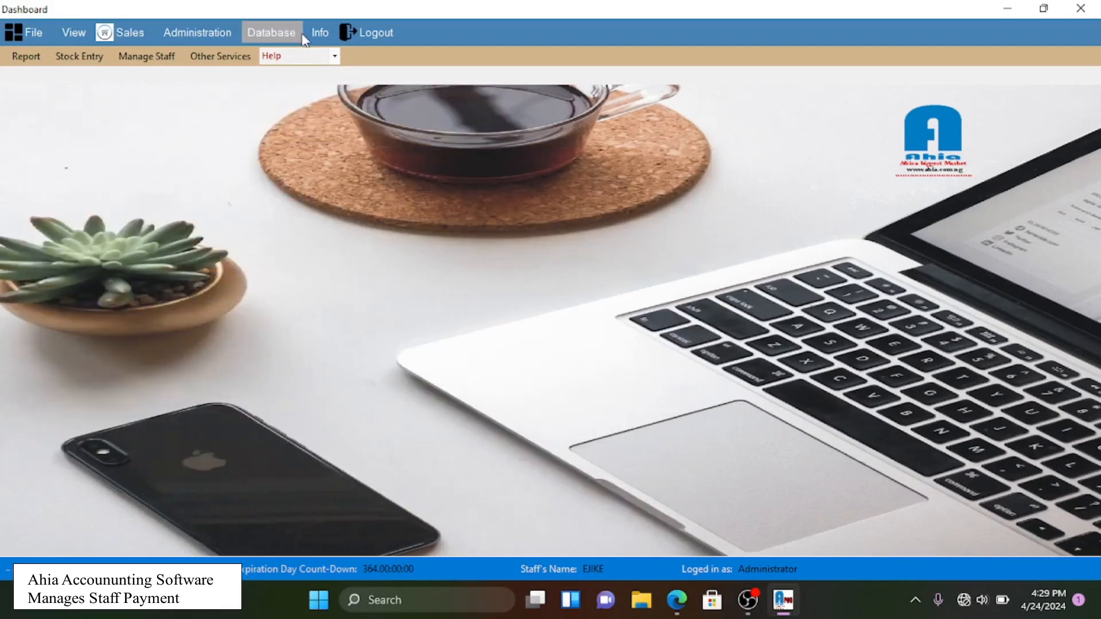
pyautogui.click(163, 57)
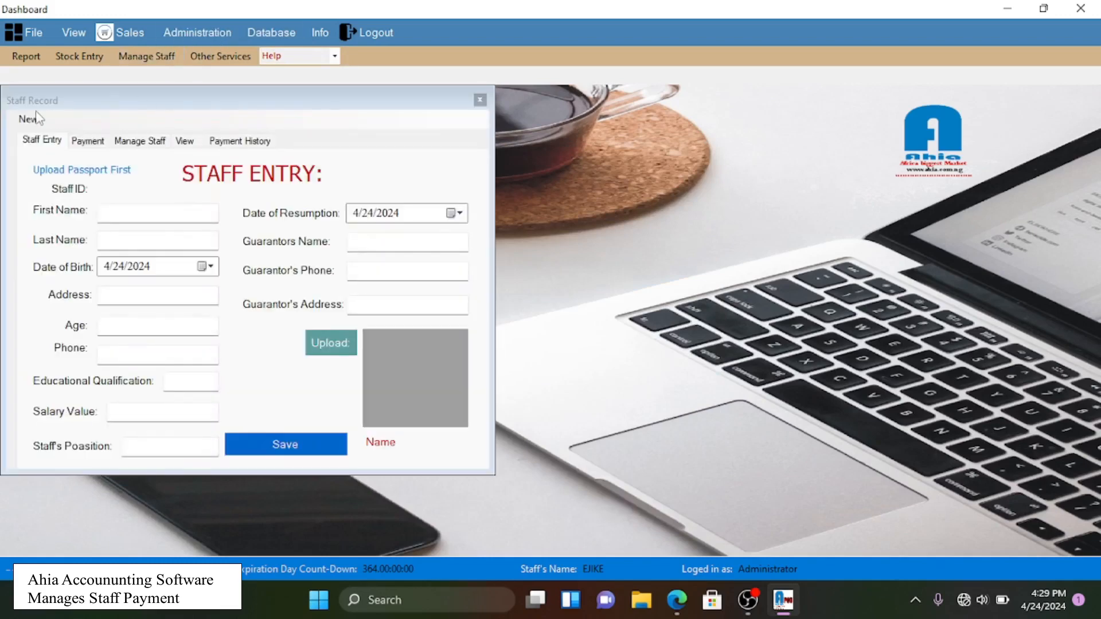
pyautogui.moveTo(106, 99); pyautogui.dragTo(463, 120)
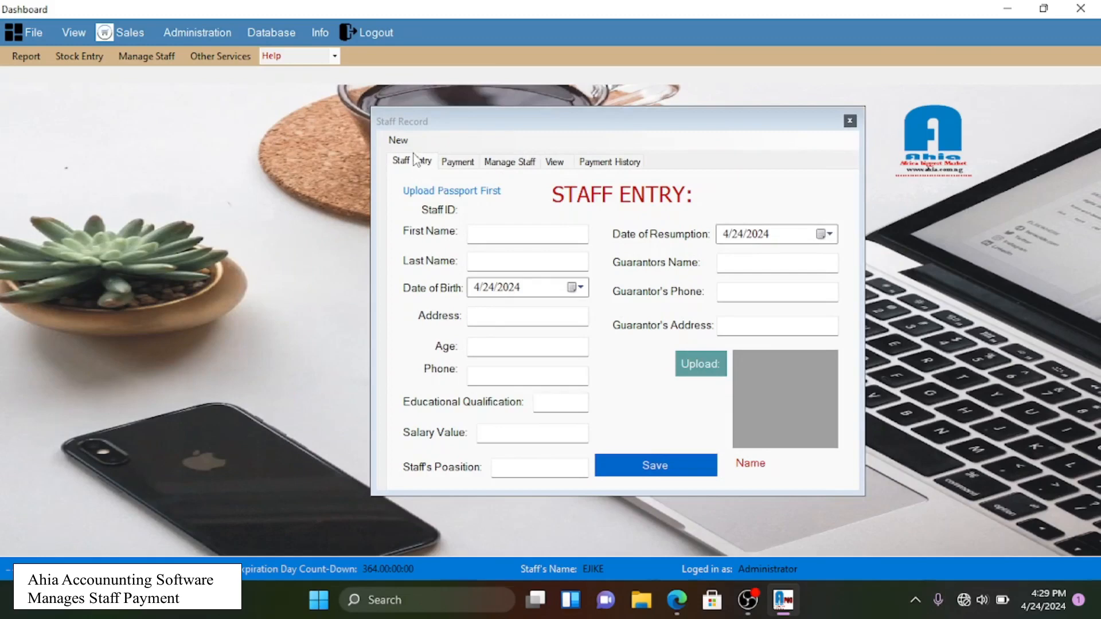
# - Look through the Payment, Manage Staff, View and Payment History tabs, then return to Staff Entry
pyautogui.click(458, 162)
pyautogui.click(510, 164)
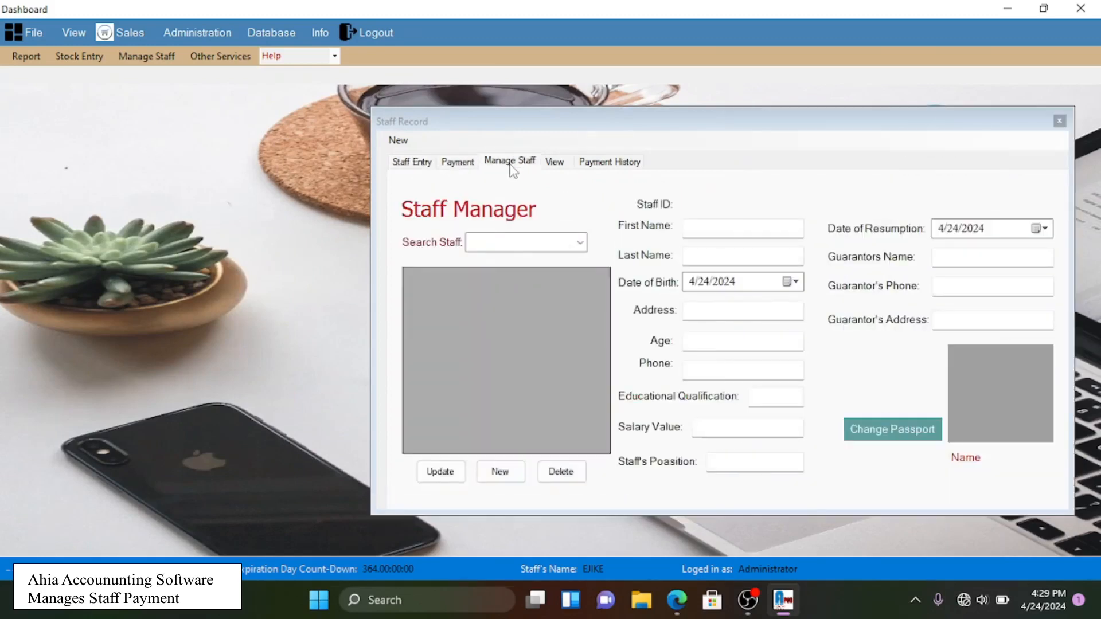
pyautogui.click(554, 163)
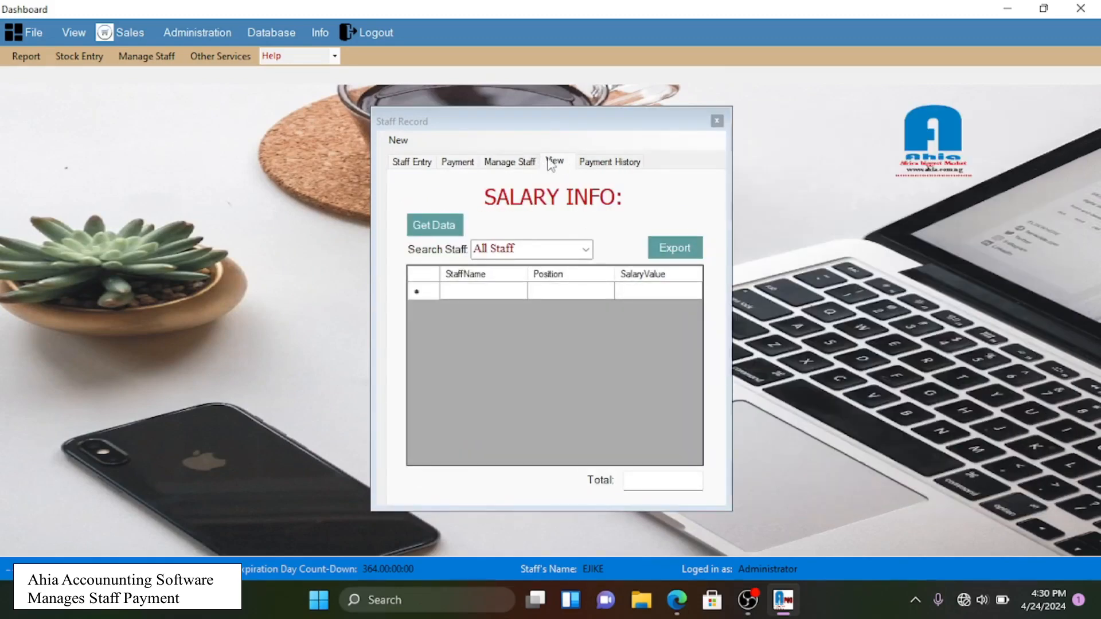
pyautogui.click(603, 168)
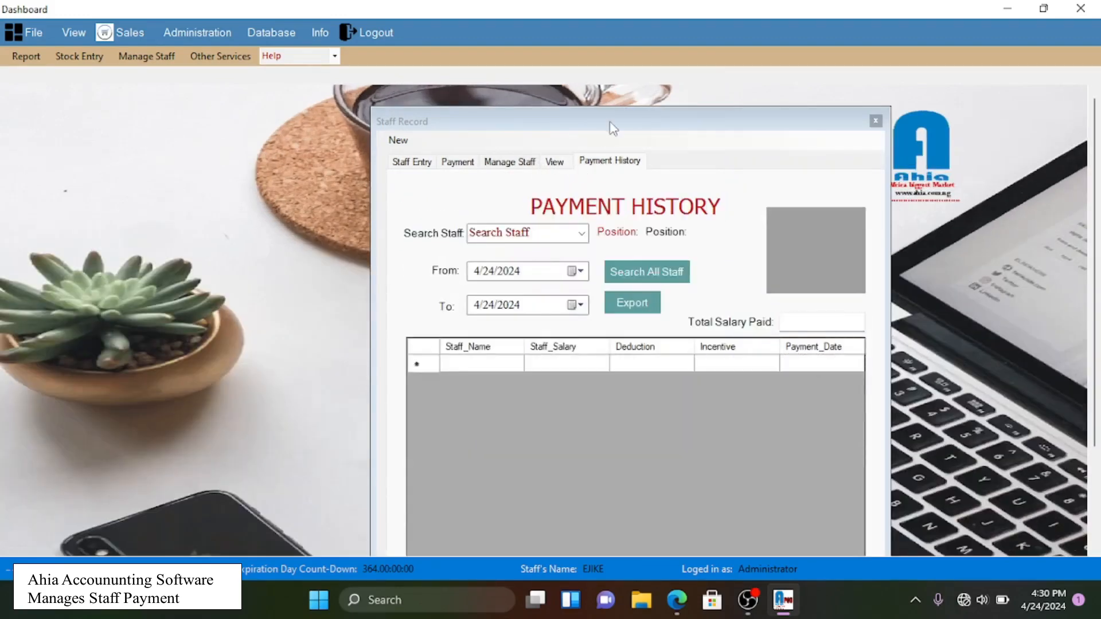
pyautogui.moveTo(610, 123); pyautogui.dragTo(559, 88)
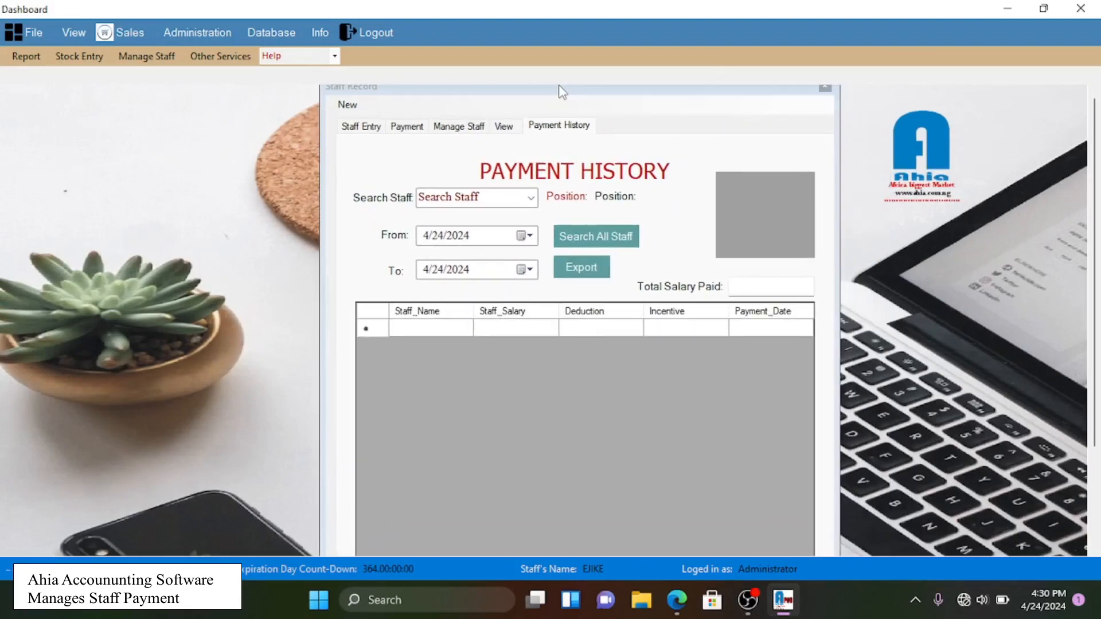
pyautogui.click(373, 126)
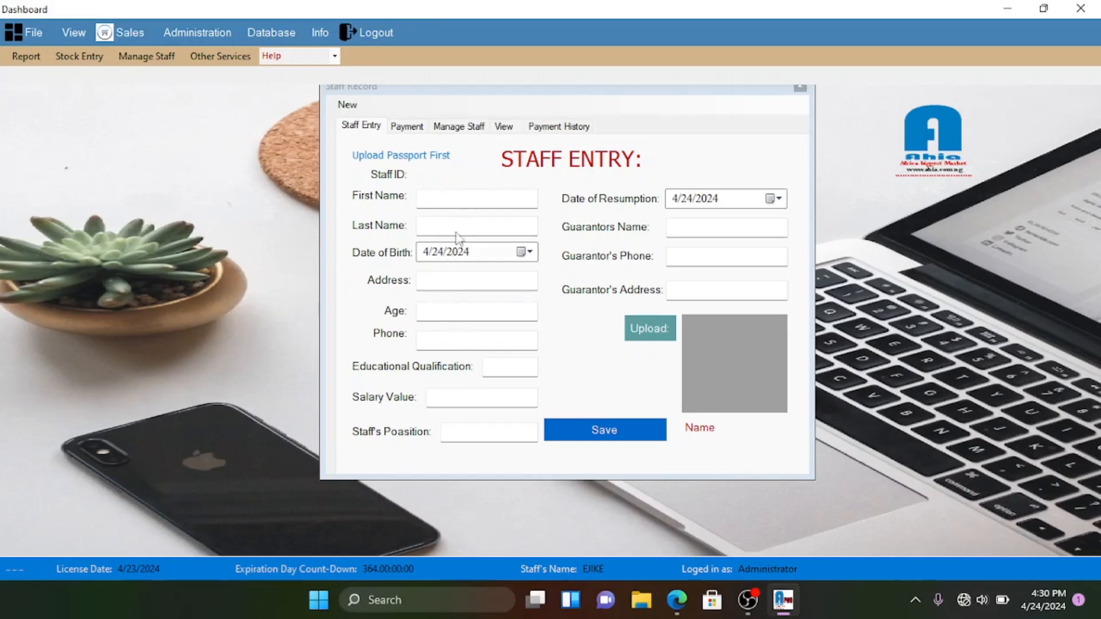
# - Enter the new staff member's first name and last name
pyautogui.click(428, 201)
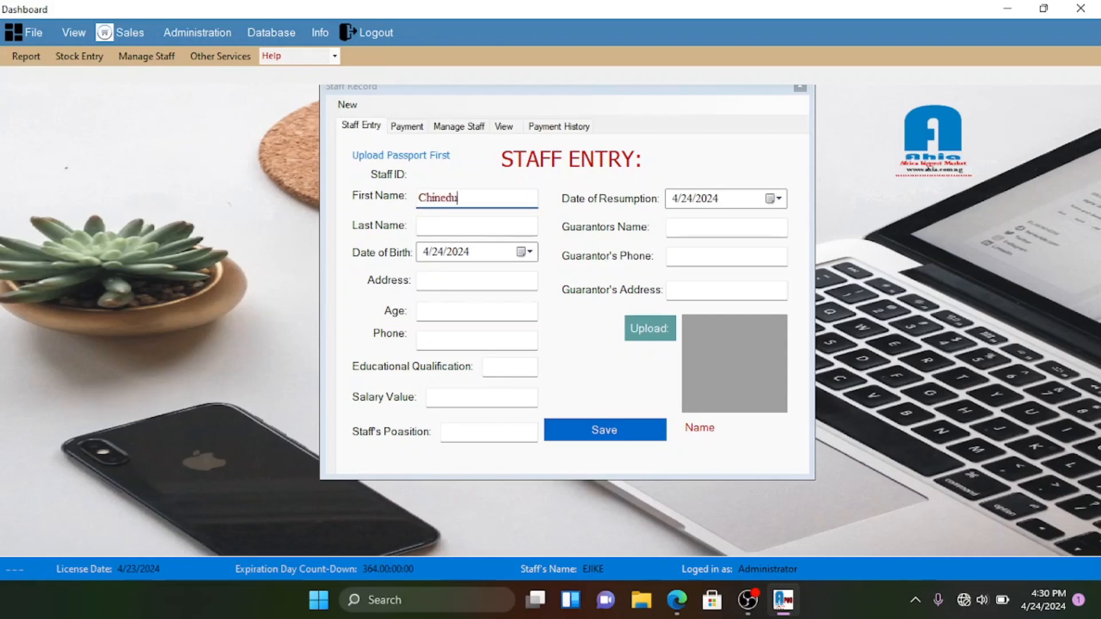
pyautogui.click(443, 225)
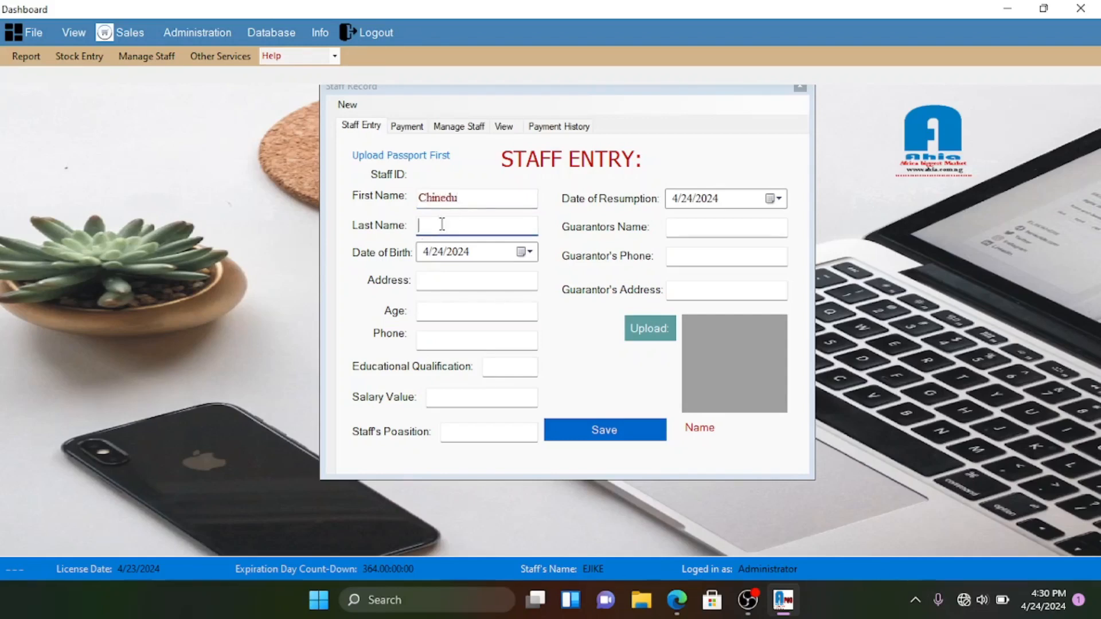
# - Set the date of birth to 24 January 2020 using the calendar picker
pyautogui.click(526, 252)
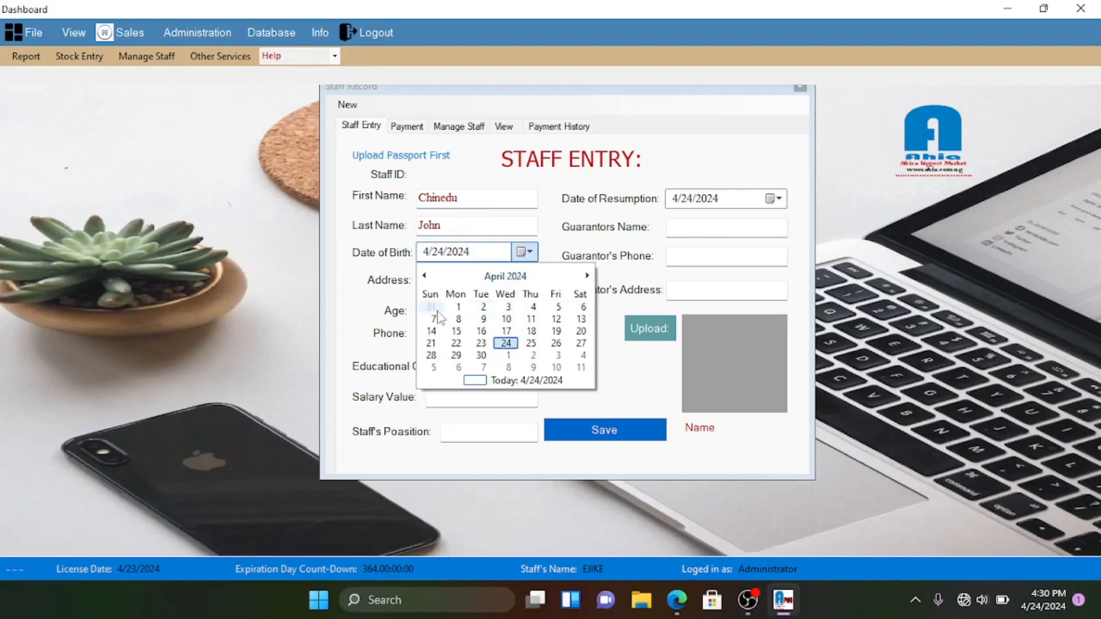
pyautogui.click(523, 280)
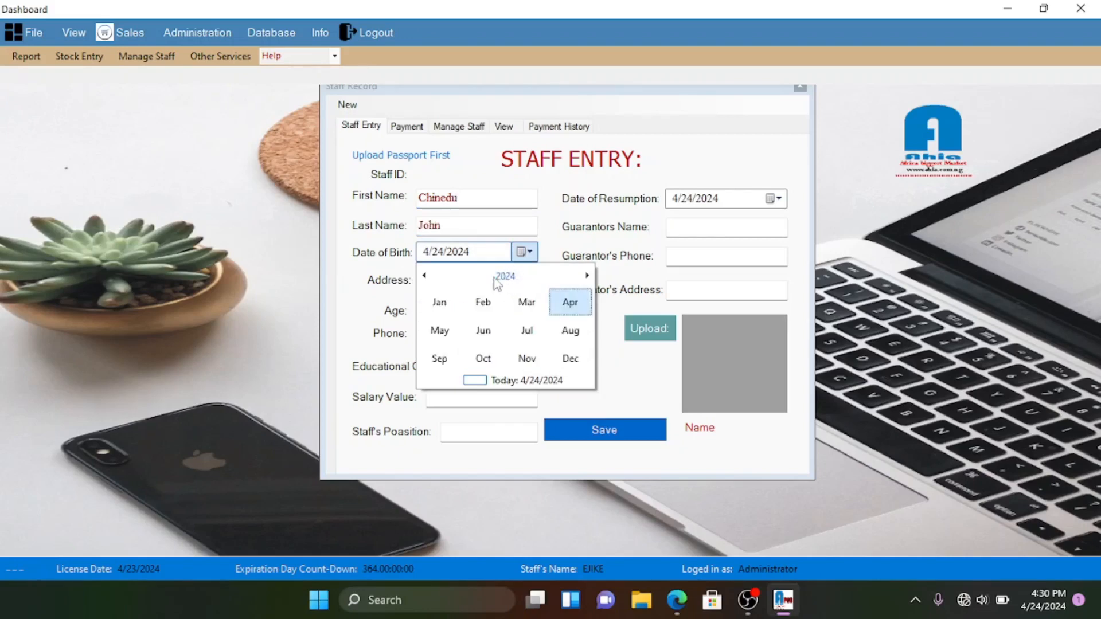
pyautogui.click(425, 276)
pyautogui.click(425, 275)
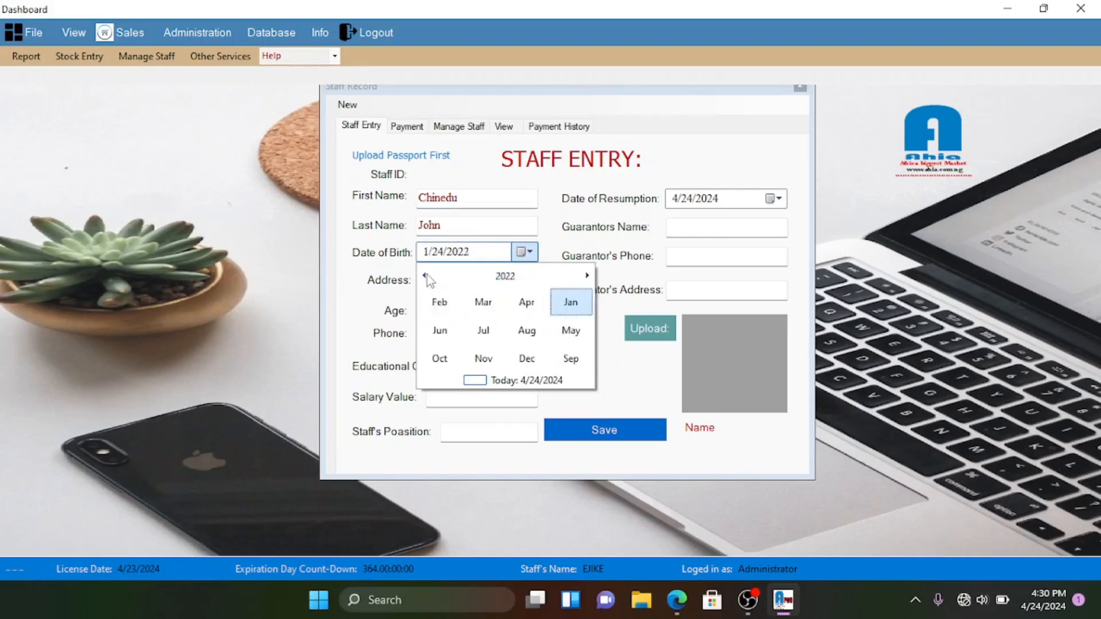
pyautogui.click(425, 275)
pyautogui.click(425, 276)
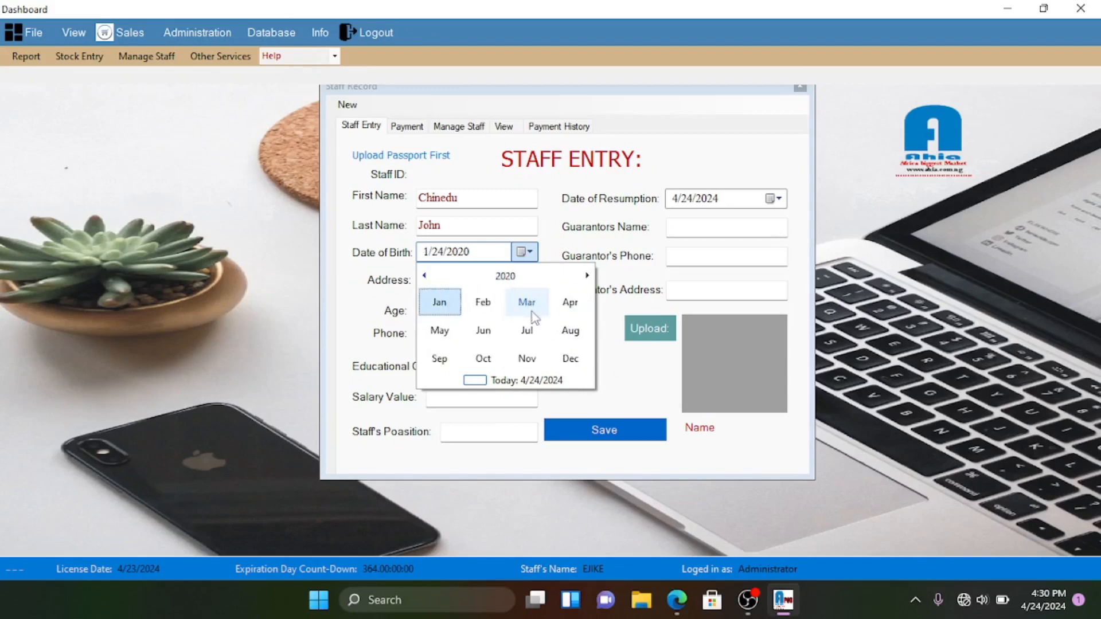
pyautogui.click(453, 307)
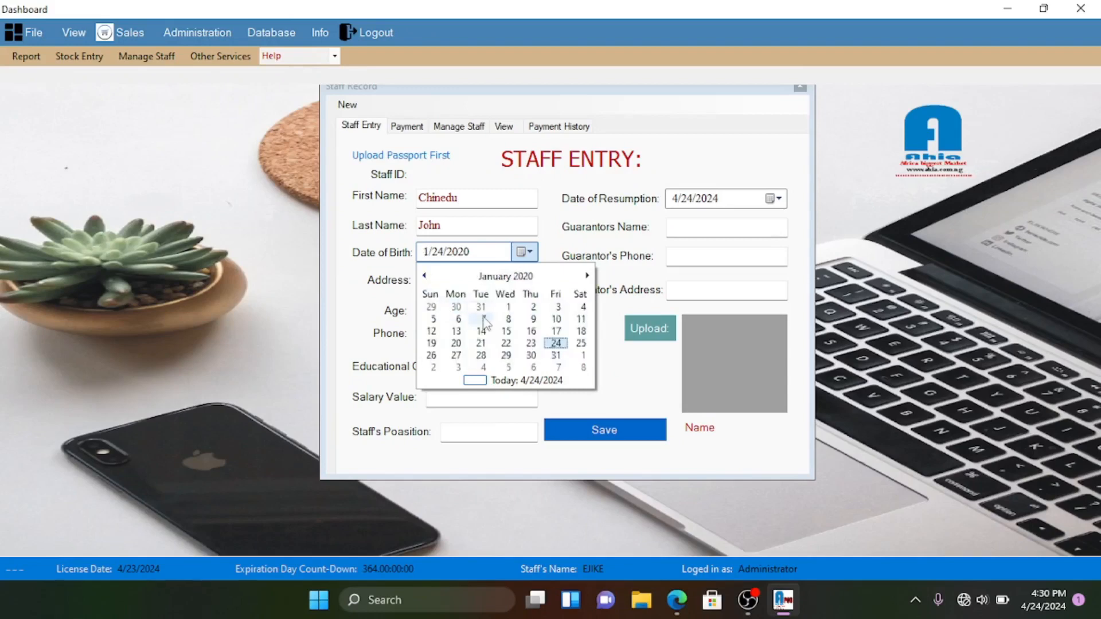
pyautogui.click(560, 351)
pyautogui.click(436, 281)
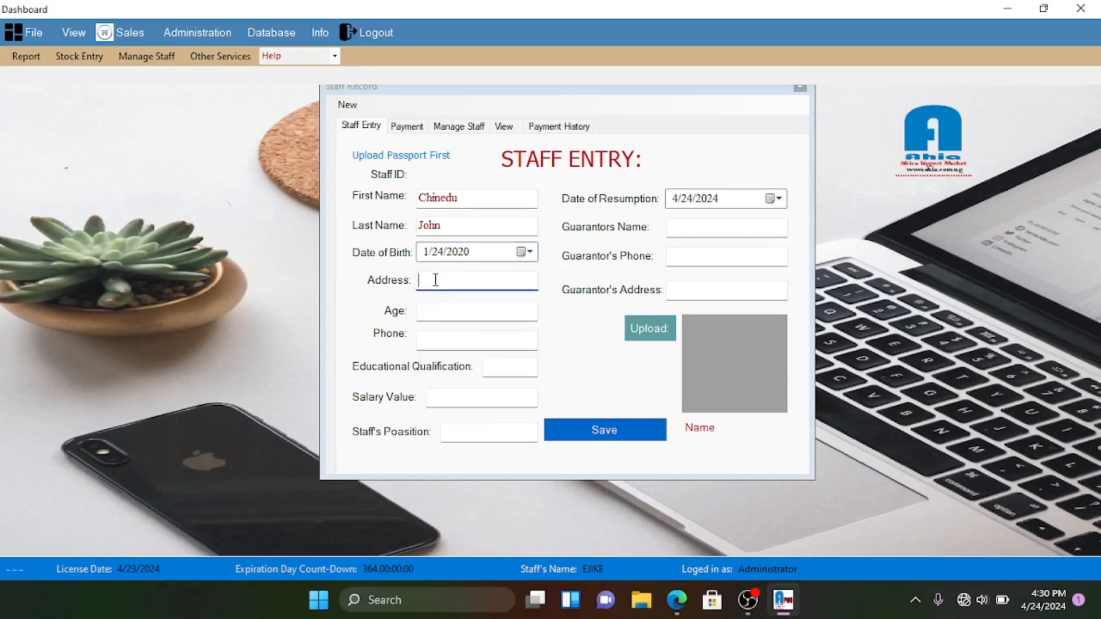
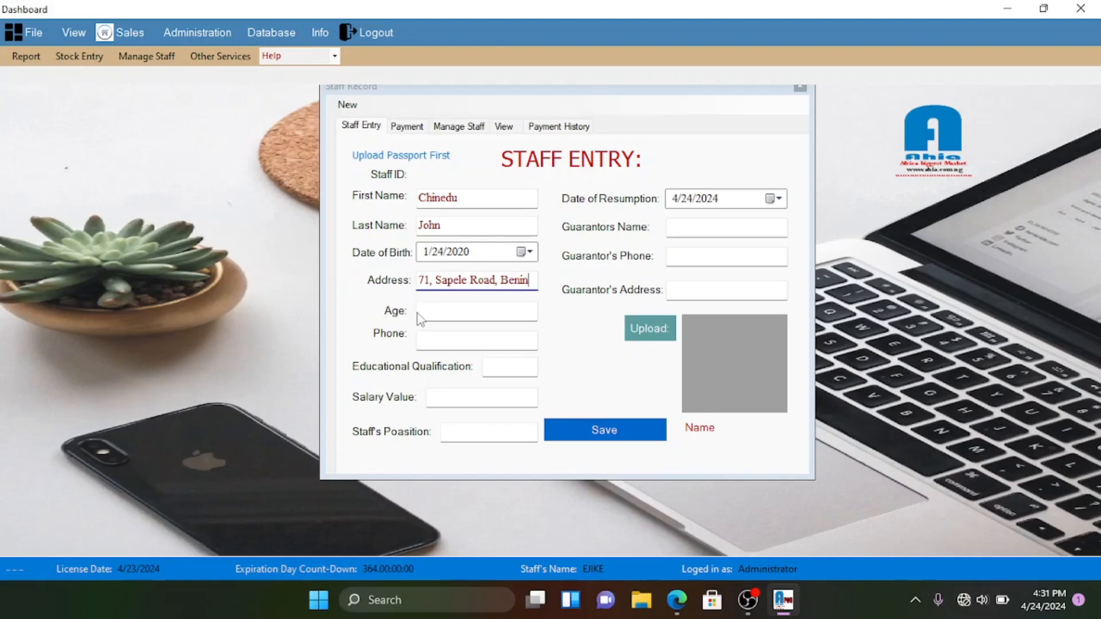
# - Enter the staff member's address, age 23 and phone number
pyautogui.click(448, 305)
pyautogui.write('23')
pyautogui.click(440, 342)
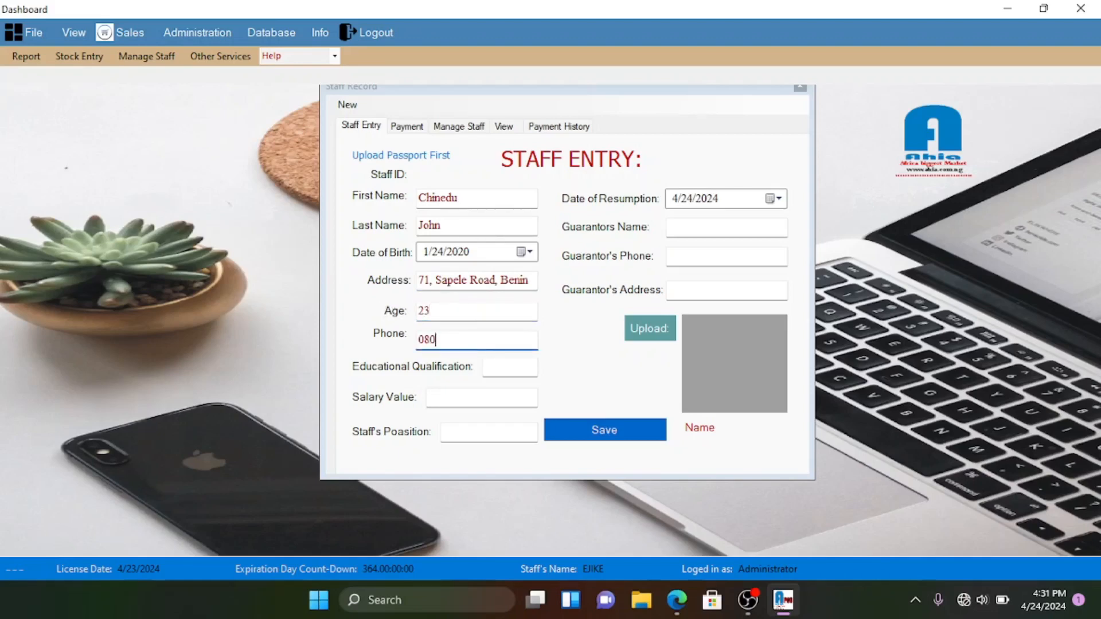
# - Set qualification to Bsc, salary to 90000 and position to Manager
pyautogui.click(519, 366)
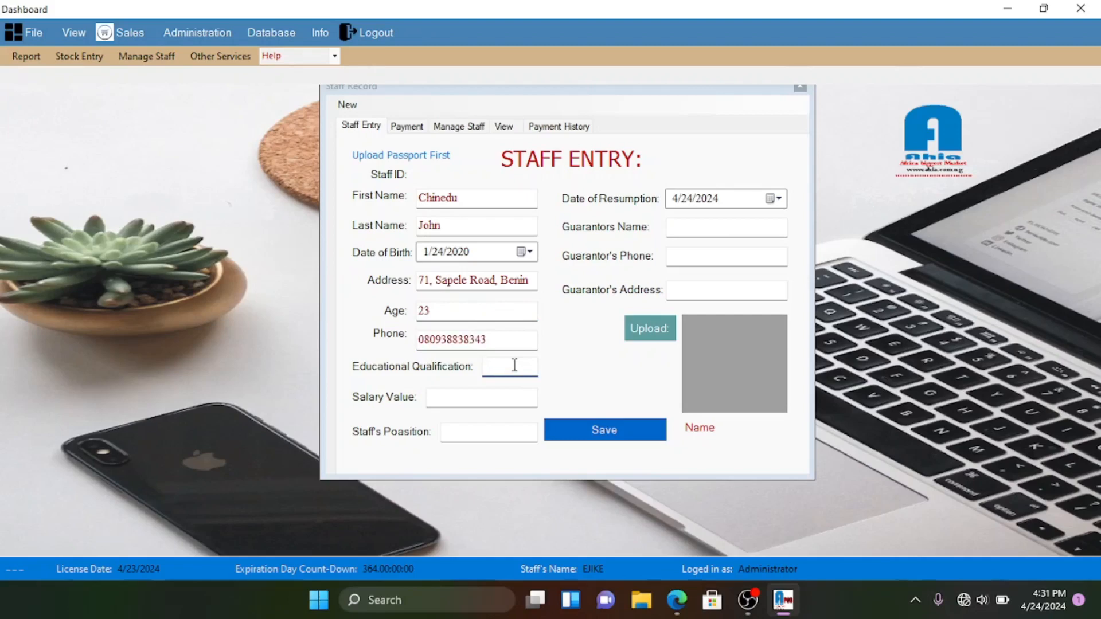
pyautogui.write('Bsc')
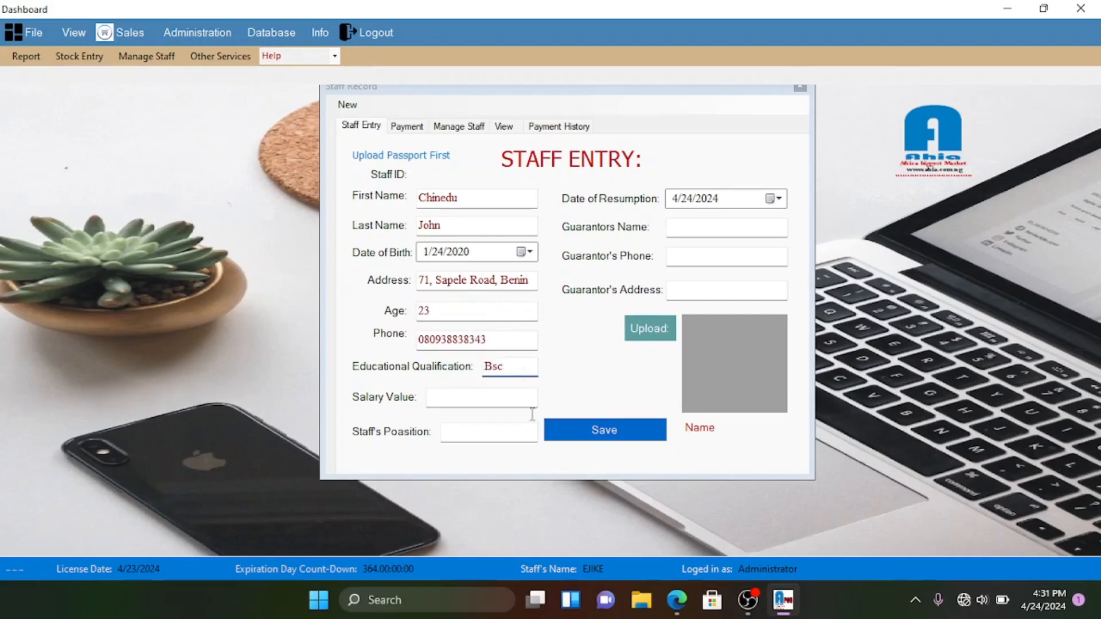
pyautogui.click(493, 400)
pyautogui.write('90000')
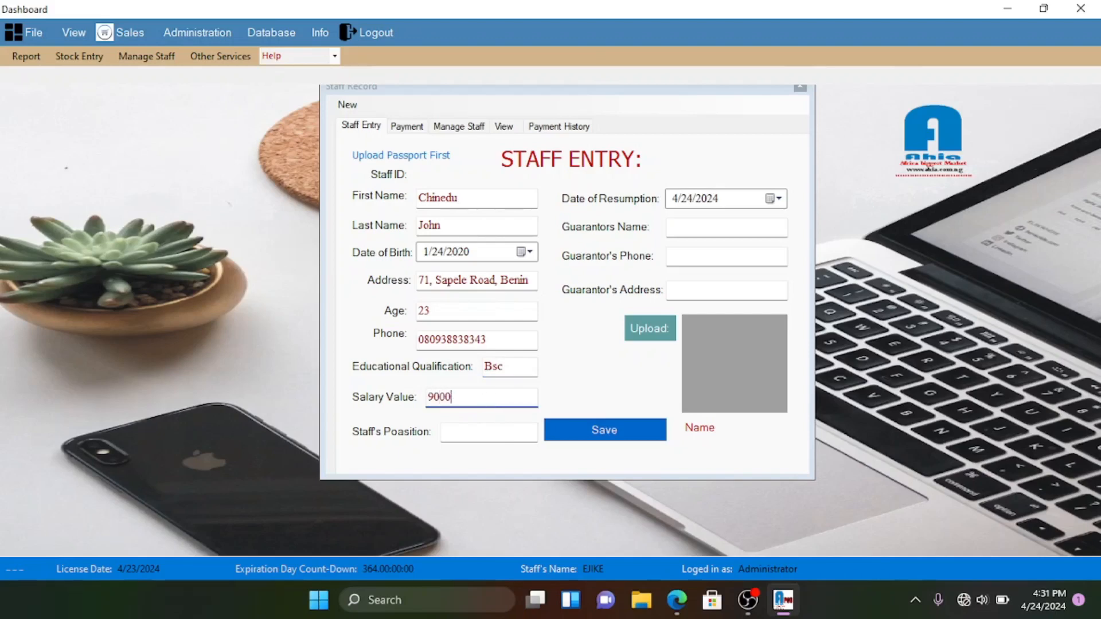
pyautogui.click(478, 434)
pyautogui.write('Manager')
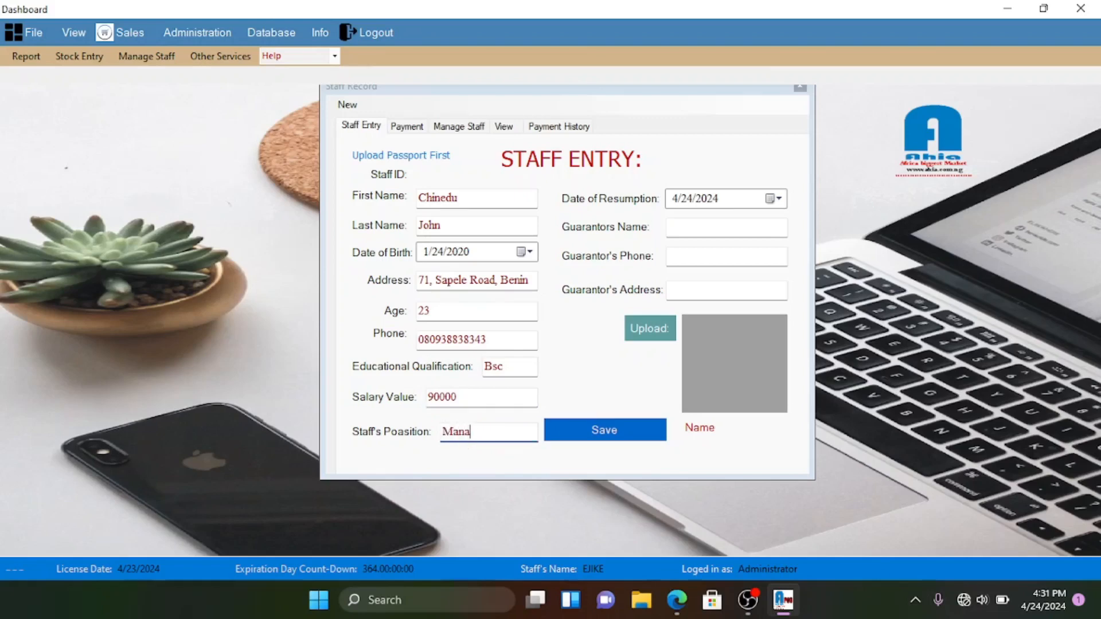
# - Fill in the guarantor's name, phone number and address, correcting a typo in the address
pyautogui.click(711, 225)
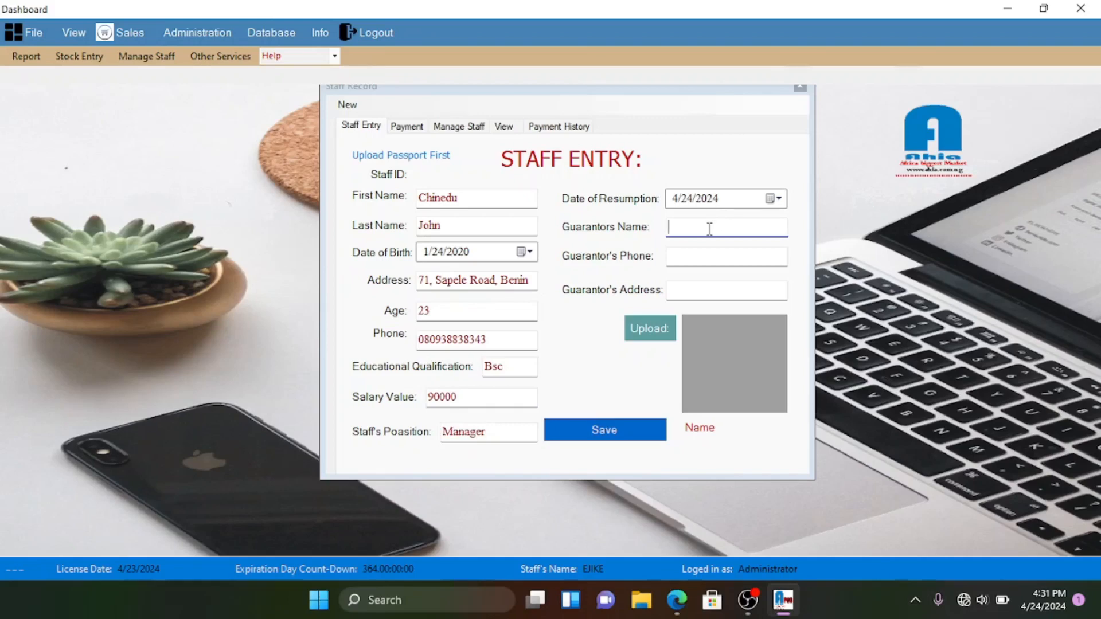
pyautogui.write('Mr. Felix')
pyautogui.click(673, 255)
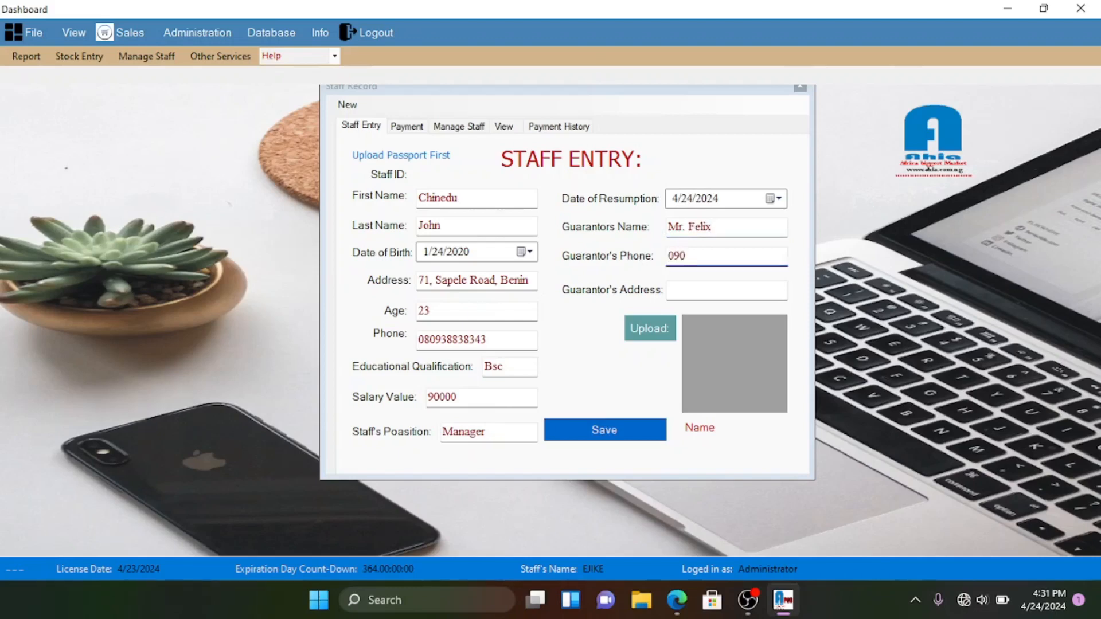
pyautogui.click(695, 296)
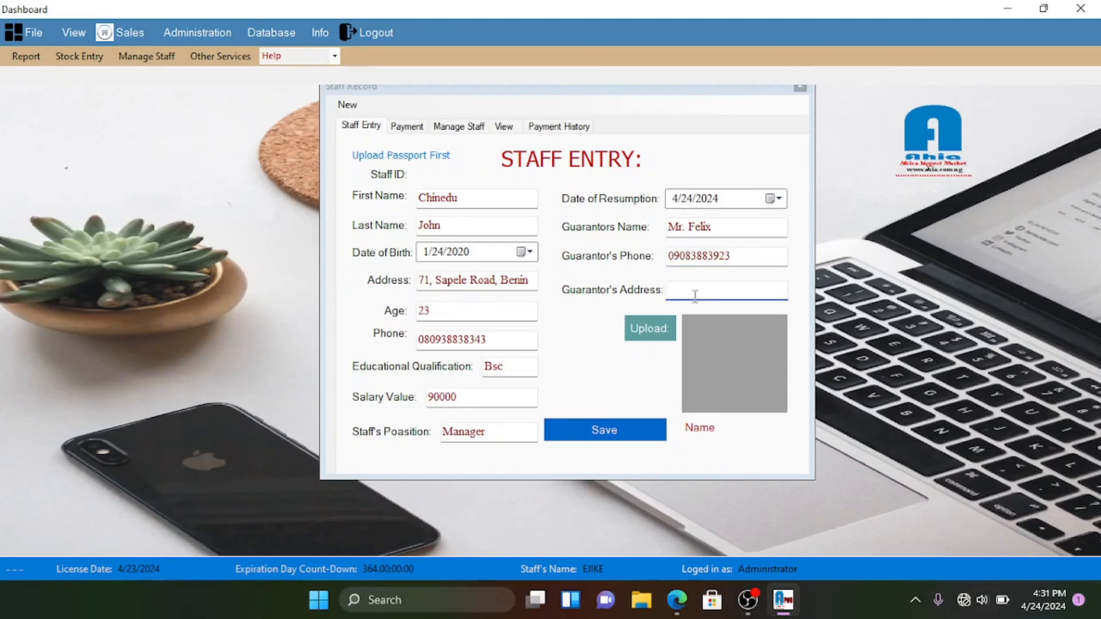
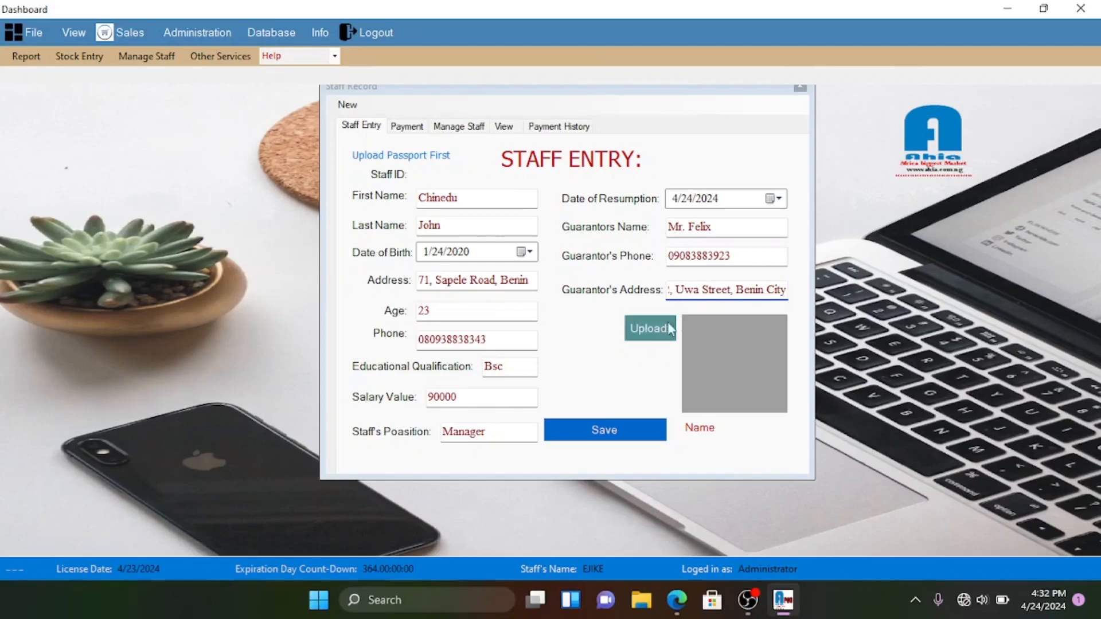
# - Attach IMG_20230526_172910 from Pictures as the passport photo, save the record and confirm
pyautogui.click(647, 328)
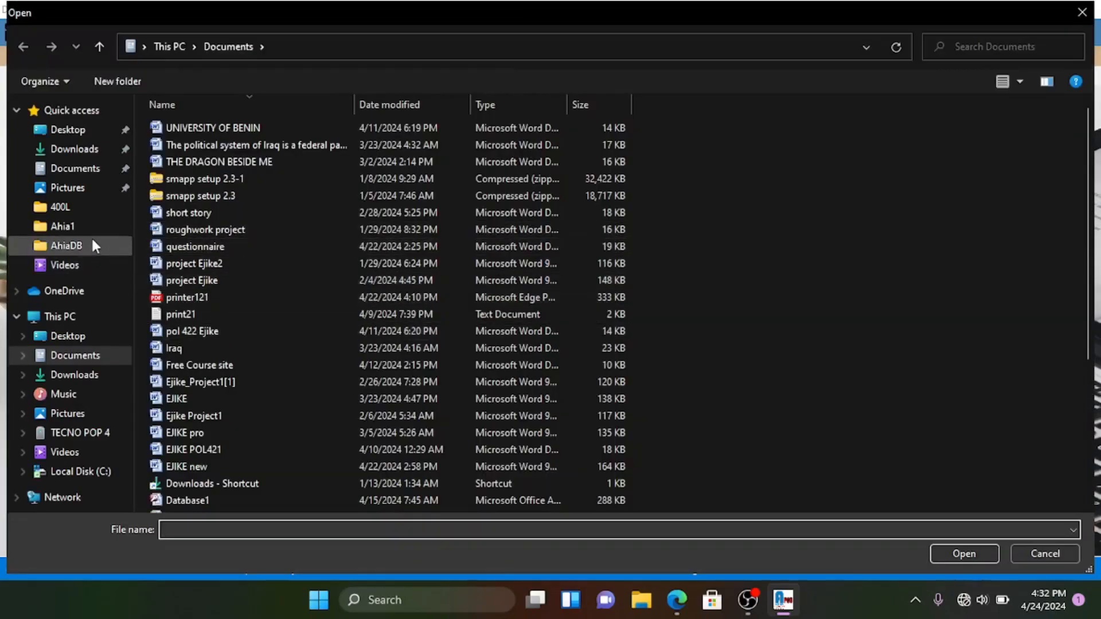
pyautogui.click(72, 187)
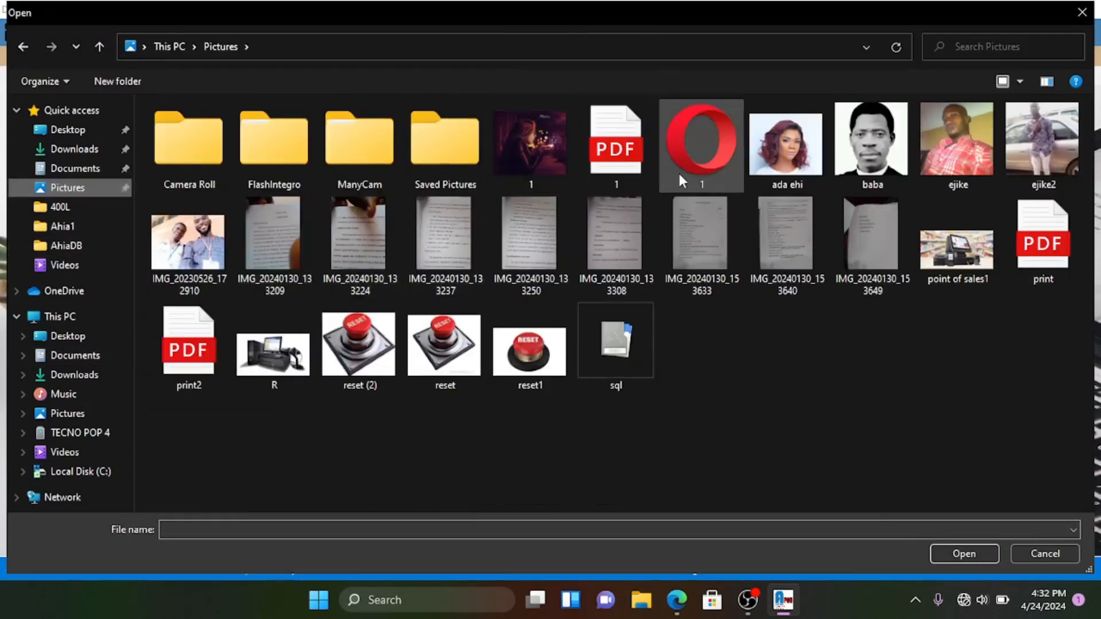
pyautogui.doubleClick(192, 231)
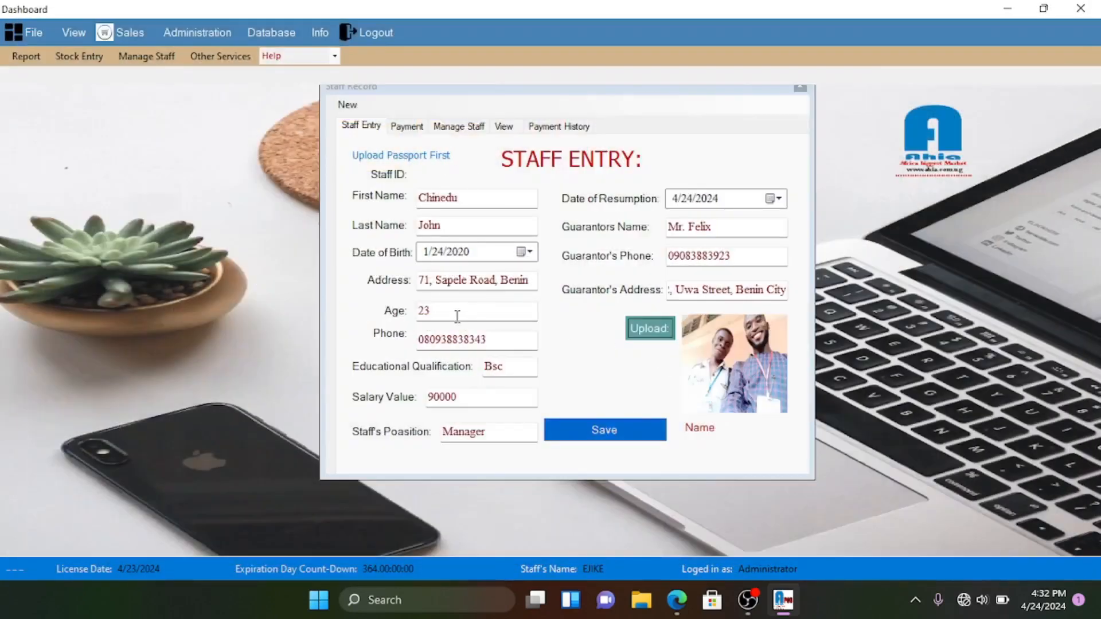
pyautogui.click(604, 432)
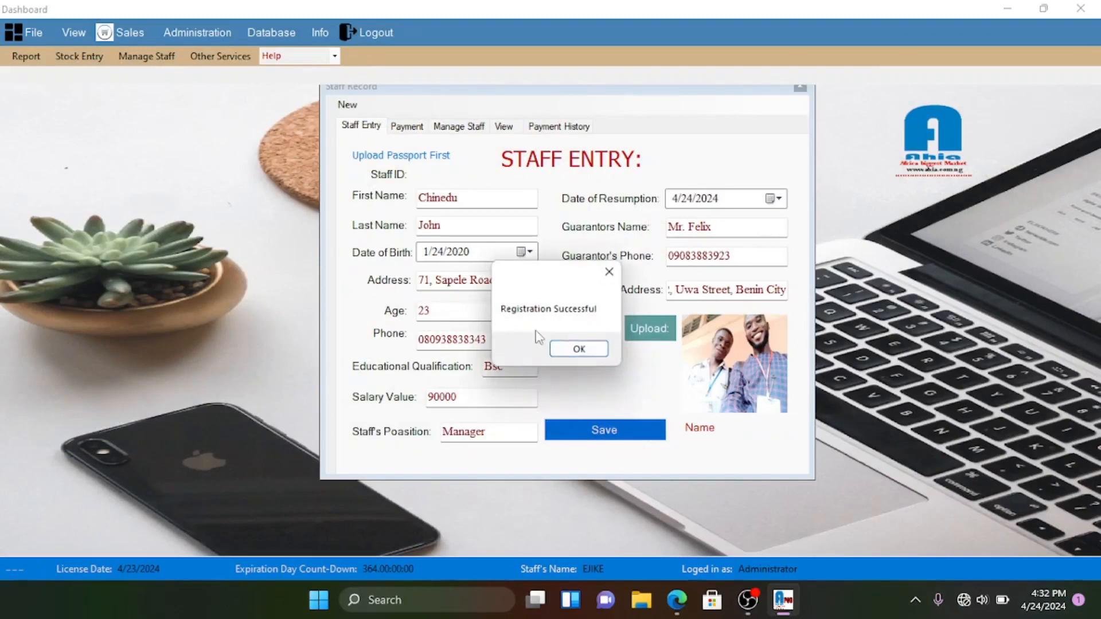
pyautogui.click(576, 348)
# - On the Payment tab, select the newly registered staff member in Search Staff
pyautogui.click(406, 126)
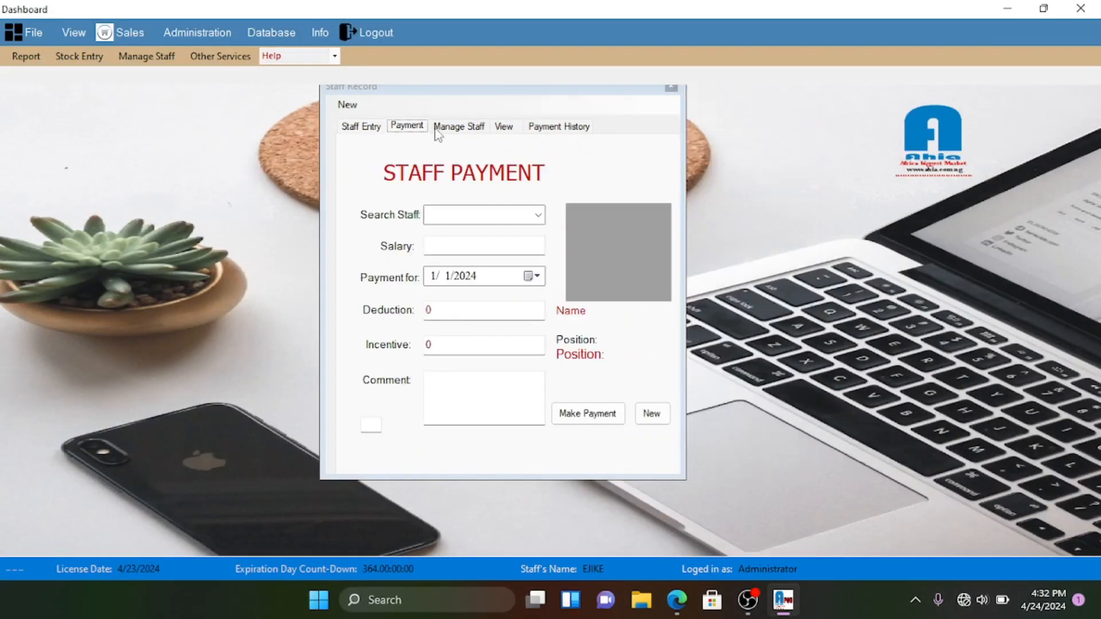
pyautogui.click(454, 130)
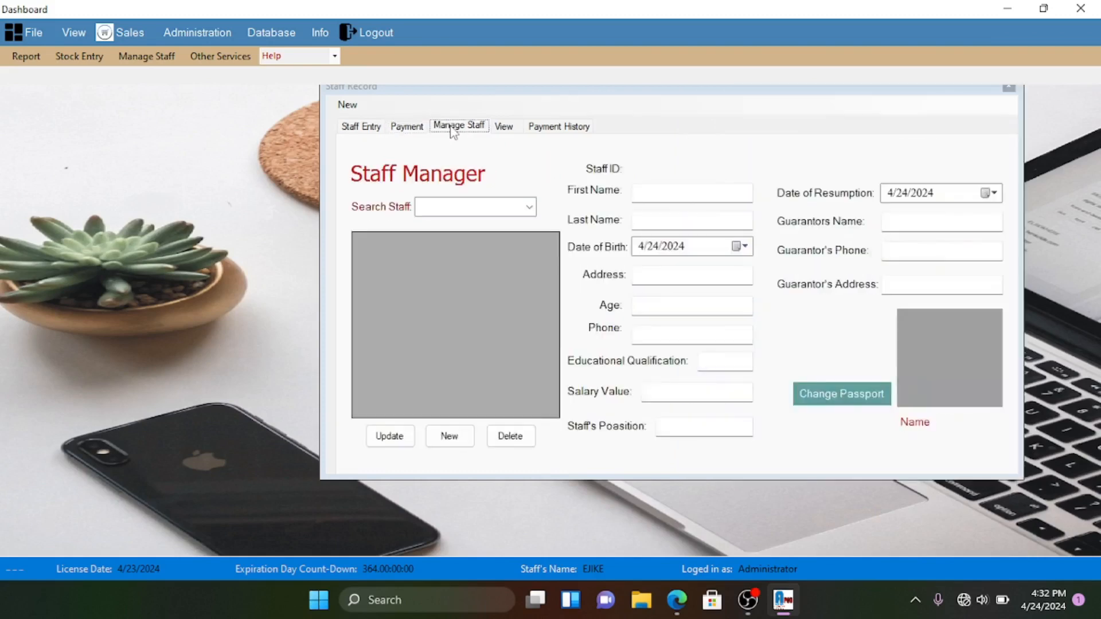
pyautogui.click(414, 129)
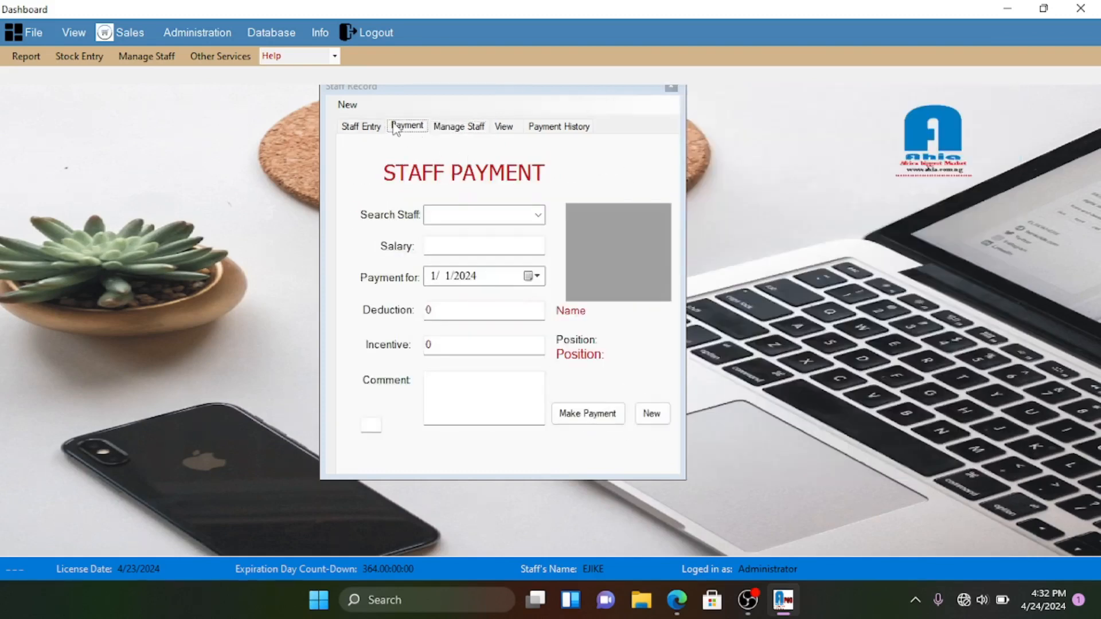
pyautogui.click(540, 216)
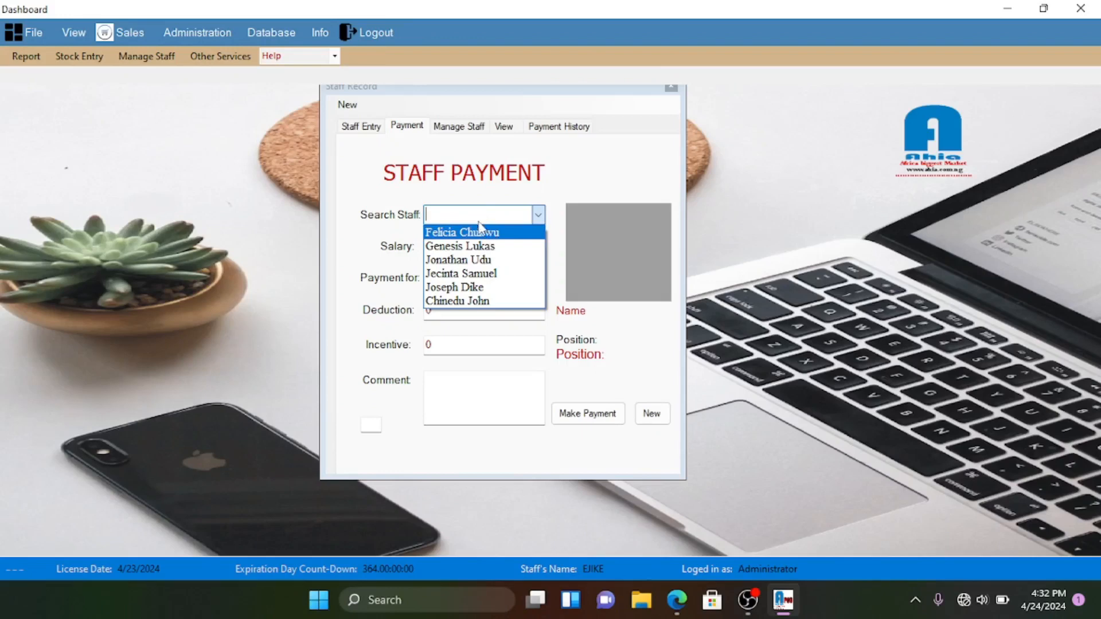
pyautogui.click(453, 301)
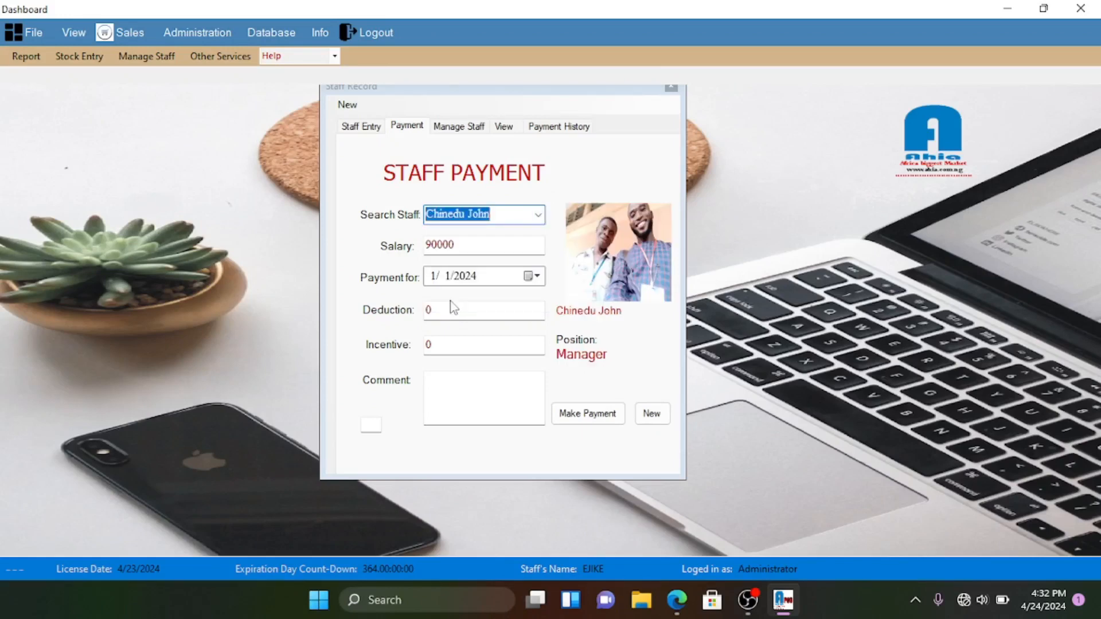
pyautogui.click(538, 216)
pyautogui.click(493, 243)
pyautogui.click(538, 216)
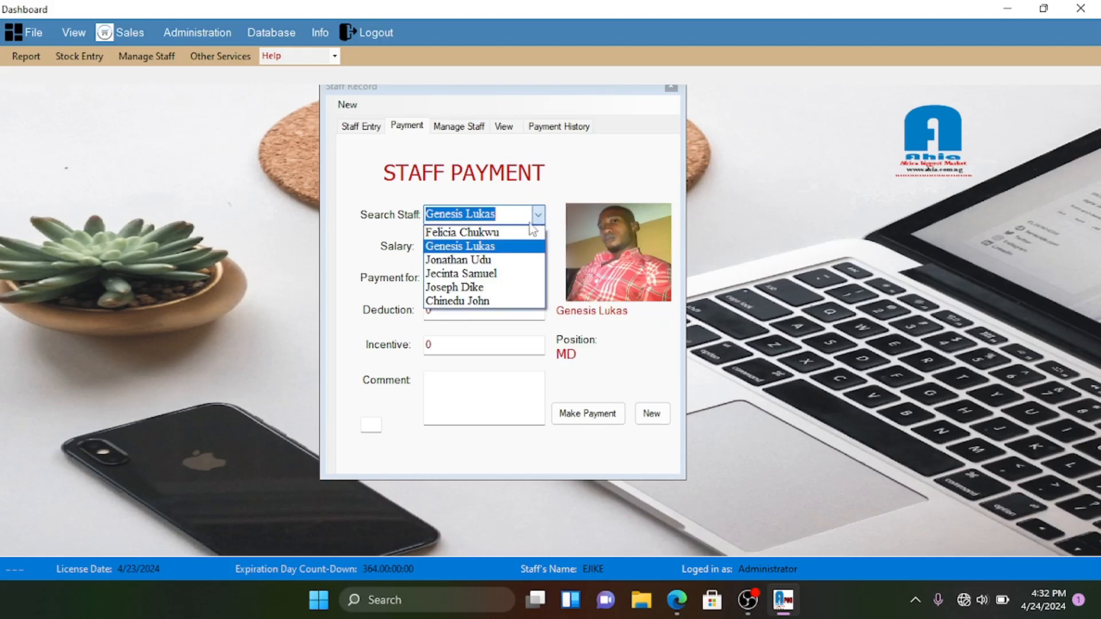
pyautogui.click(498, 258)
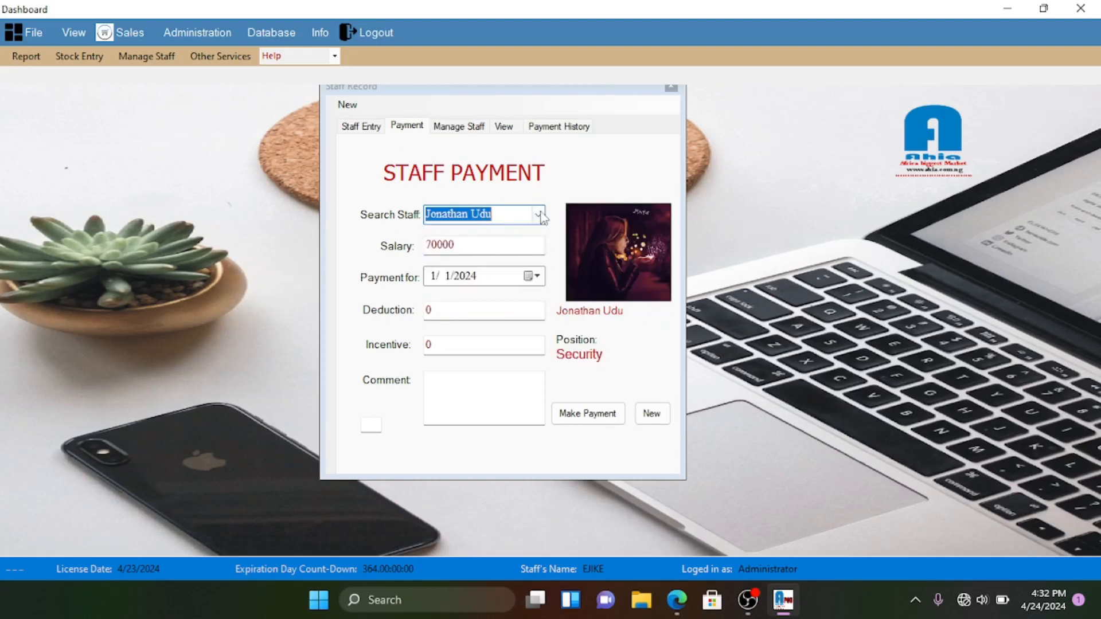
pyautogui.click(537, 216)
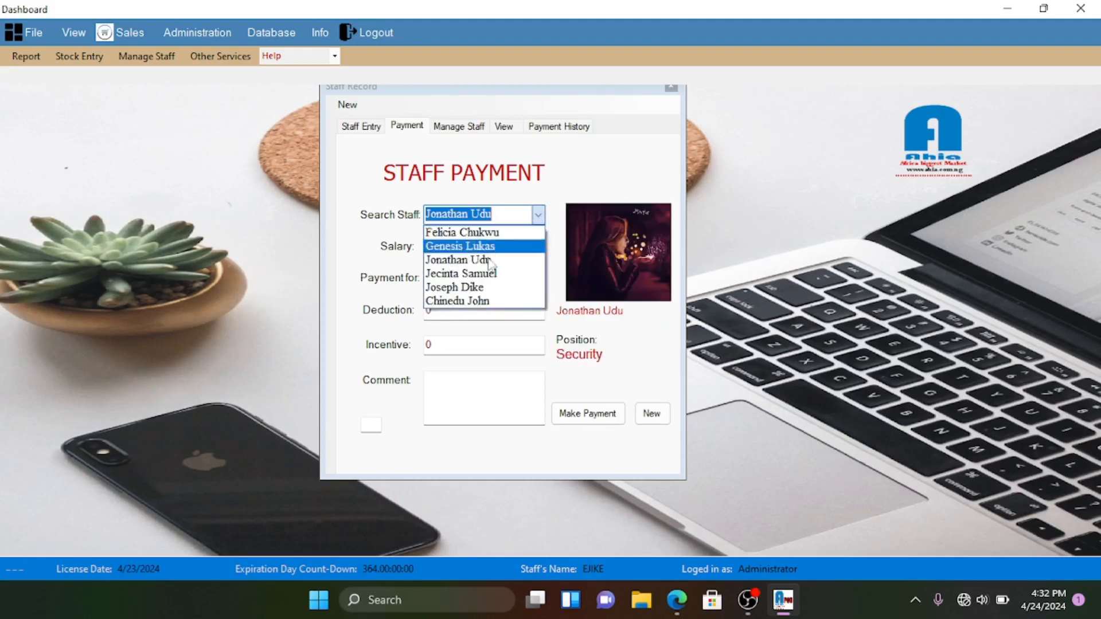
pyautogui.click(477, 302)
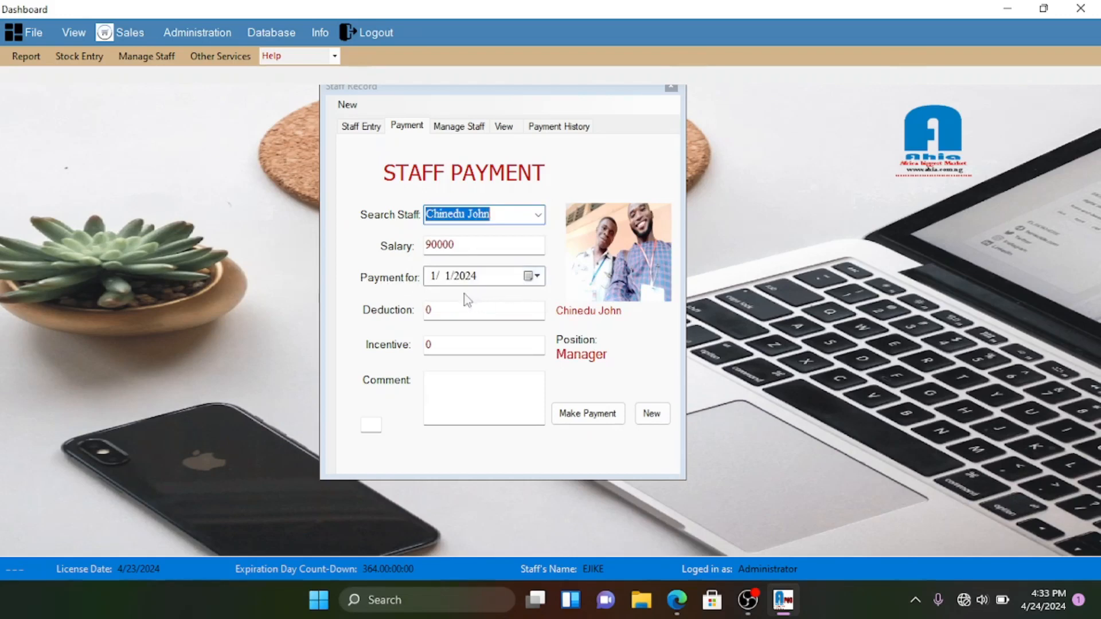
# - Pay the salary with a 1000 deduction and the comment 'lateness', then acknowledge success
pyautogui.doubleClick(440, 310)
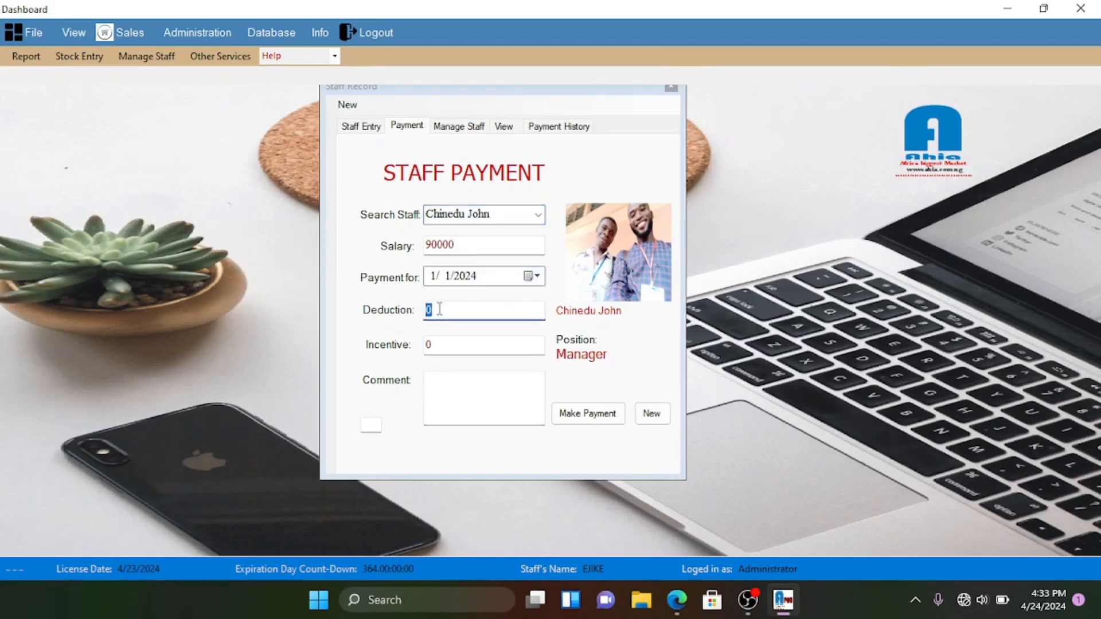
pyautogui.doubleClick(444, 346)
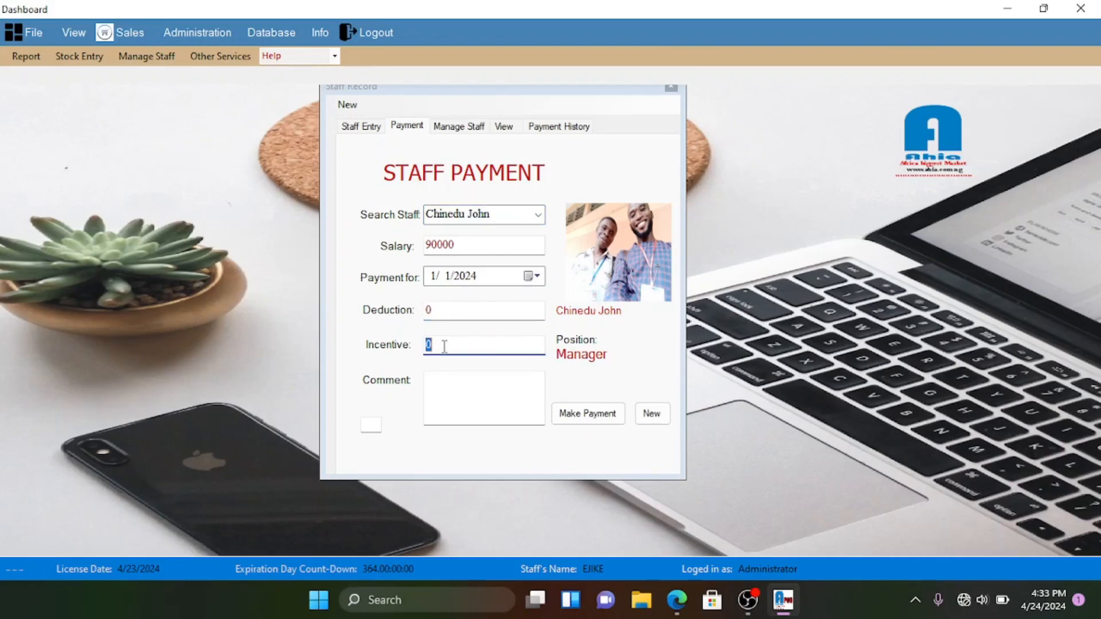
pyautogui.click(451, 396)
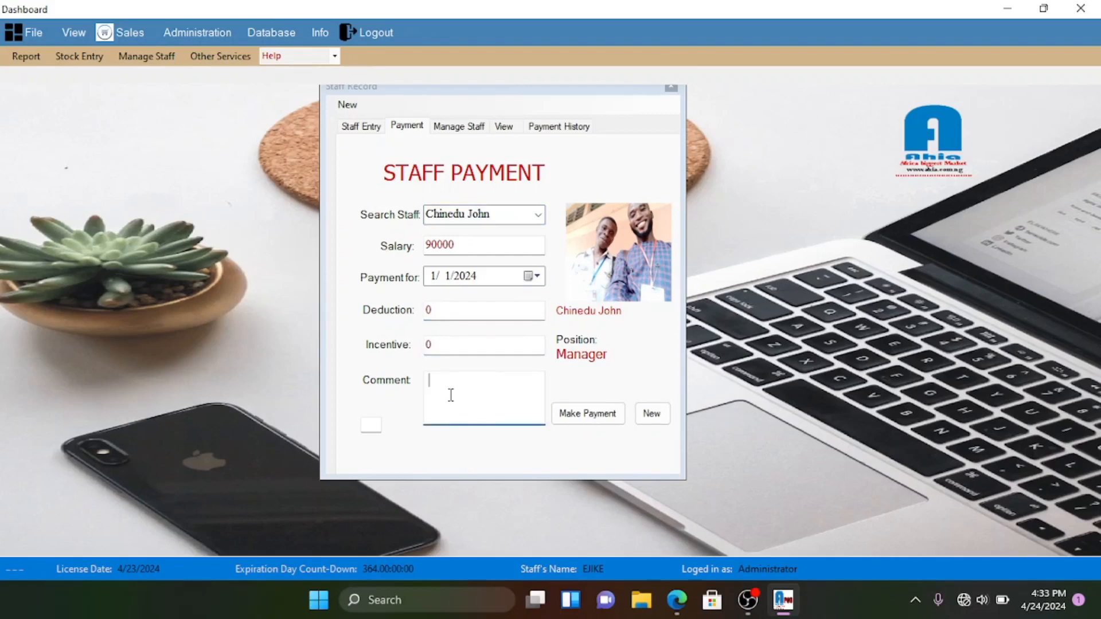
pyautogui.doubleClick(450, 310)
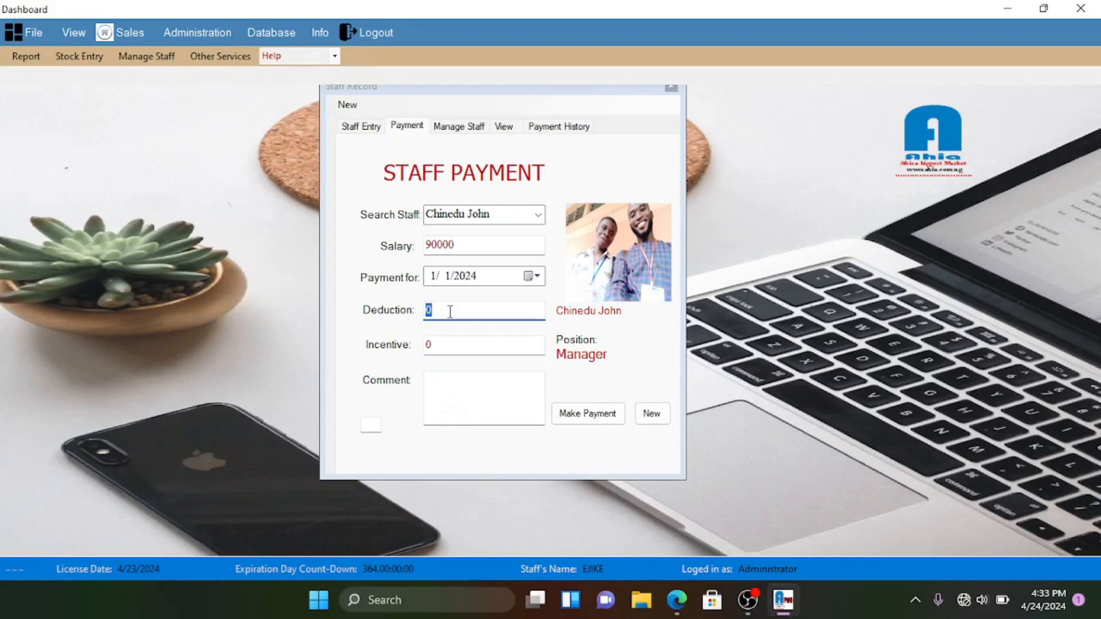
pyautogui.write('1000')
pyautogui.click(451, 393)
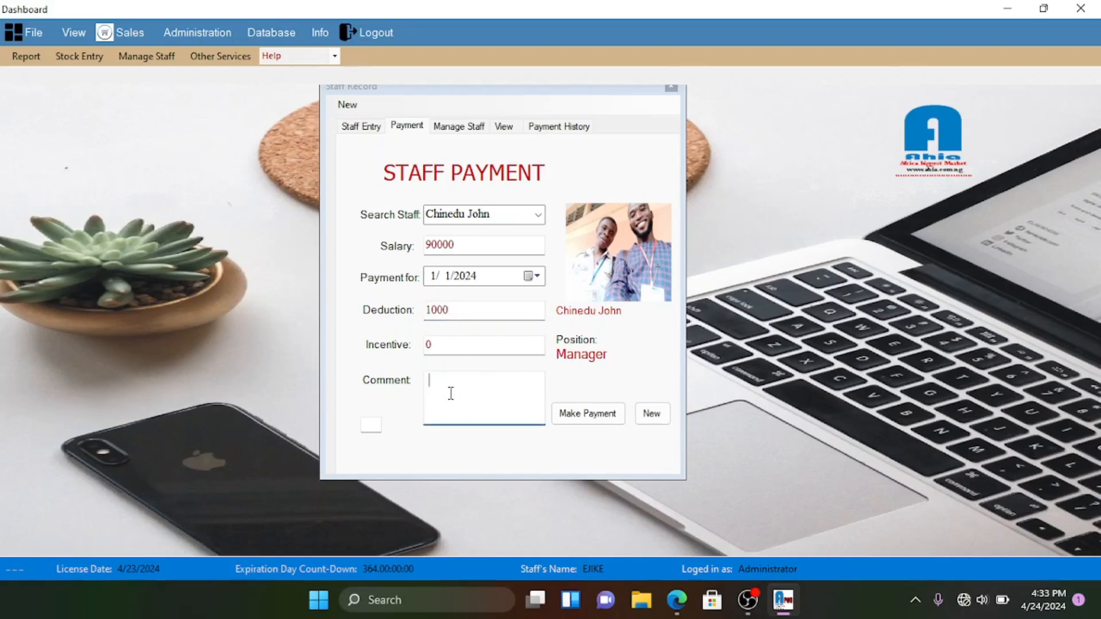
pyautogui.write('lateness')
pyautogui.click(596, 414)
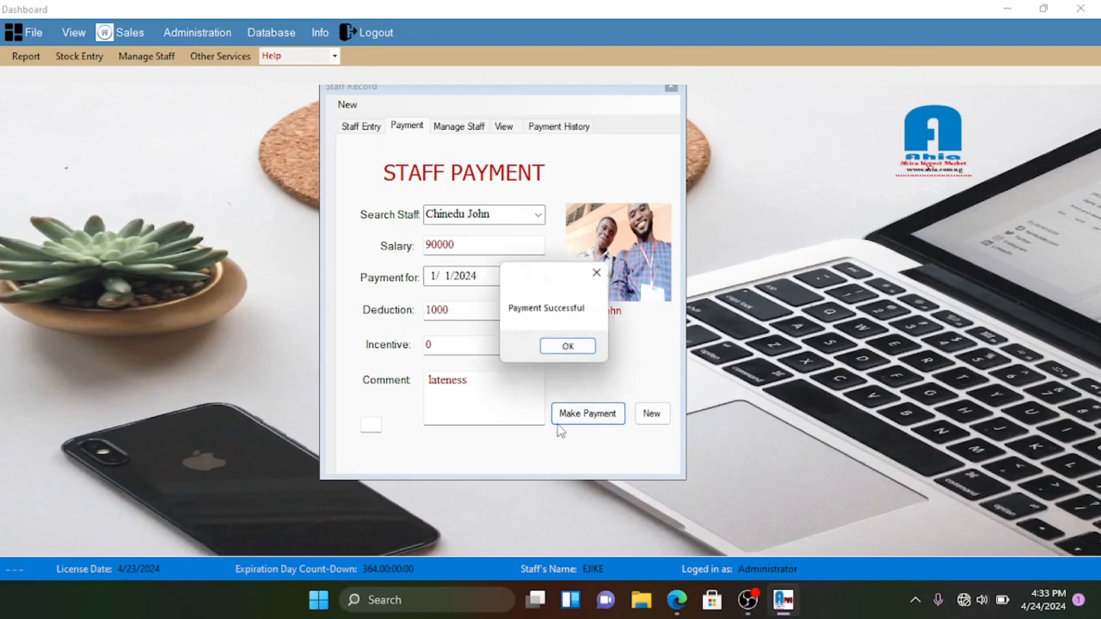
pyautogui.click(560, 348)
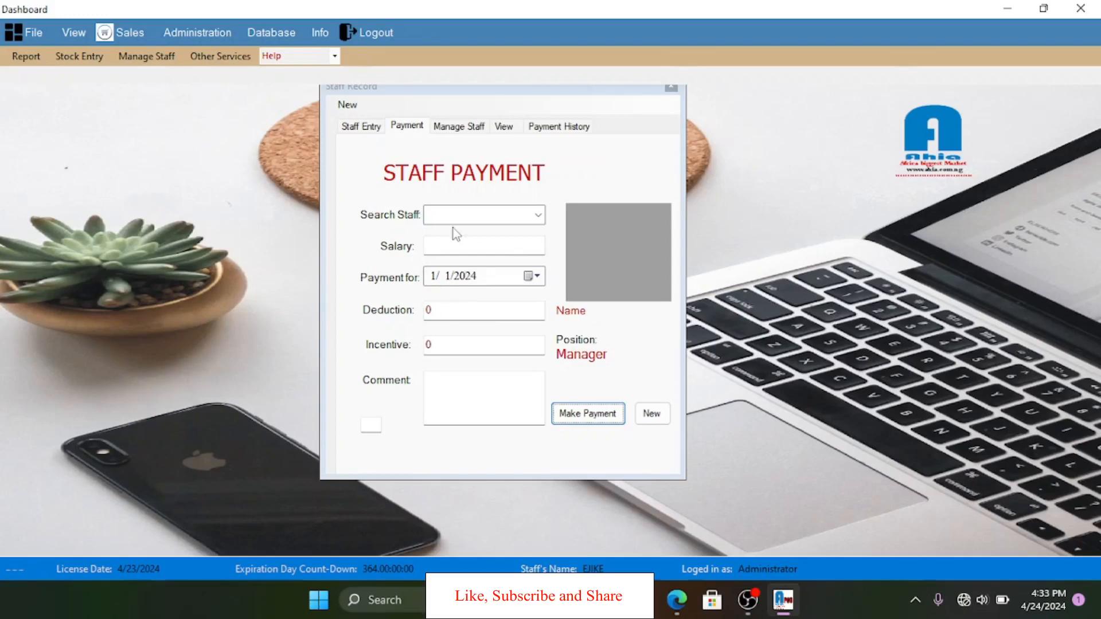
# - On Manage Staff, browse records in Search Staff and finish on the new Manager's record with 90000 salary
pyautogui.click(465, 127)
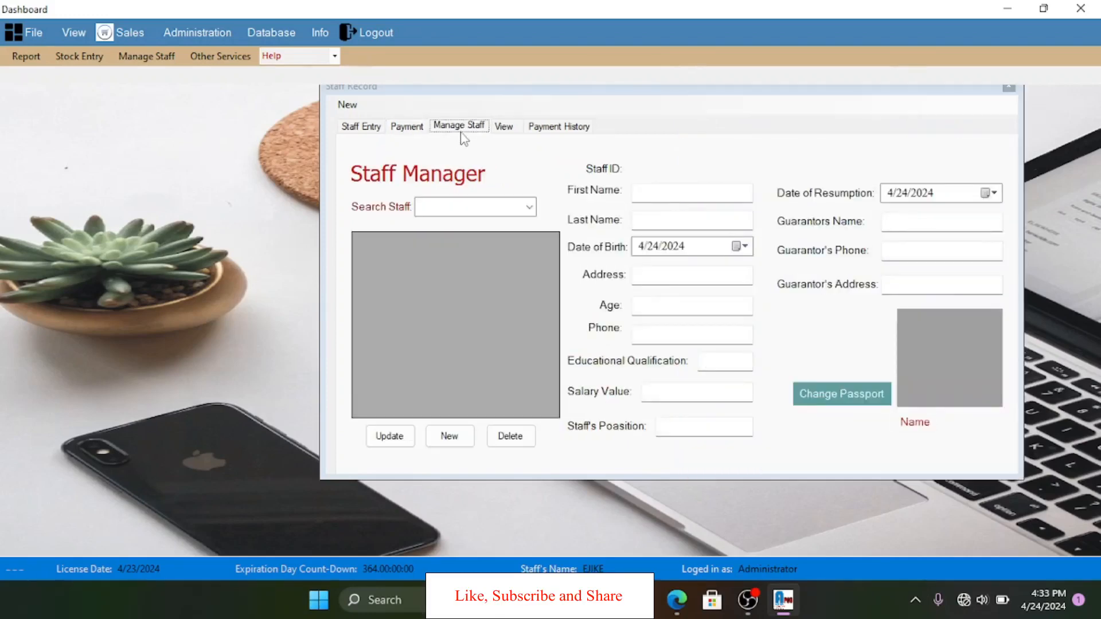
pyautogui.click(528, 208)
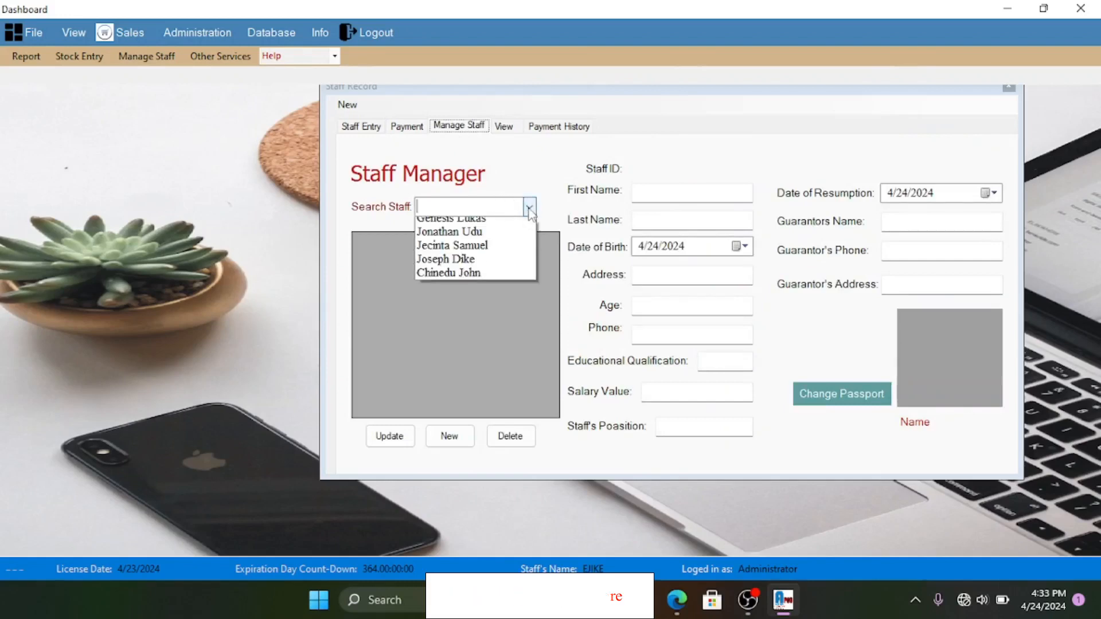
pyautogui.click(480, 227)
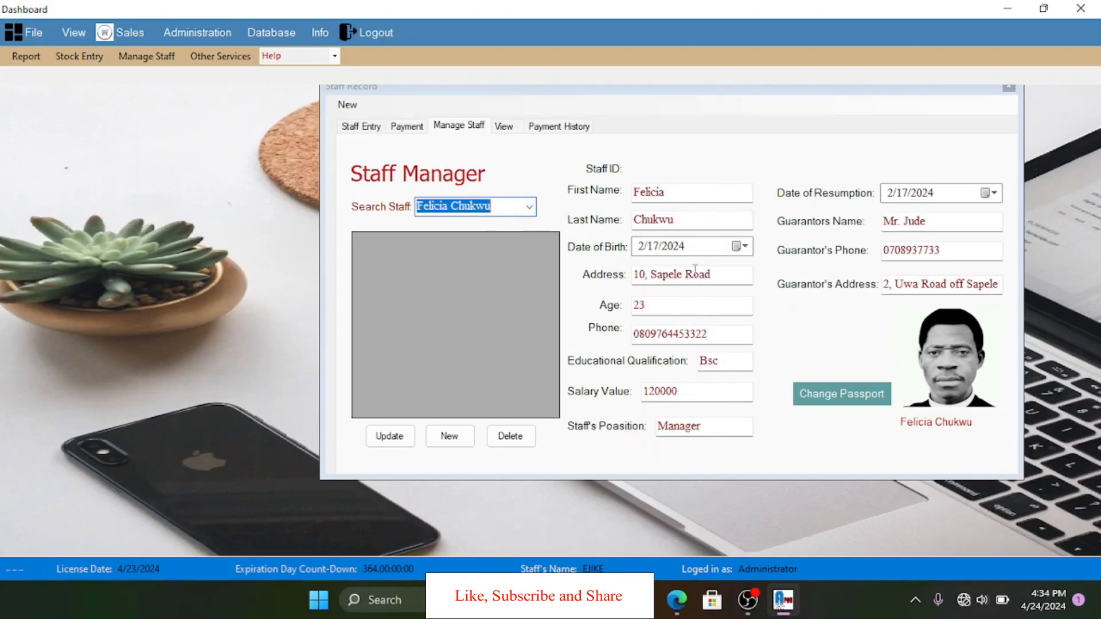
pyautogui.click(529, 208)
pyautogui.click(466, 288)
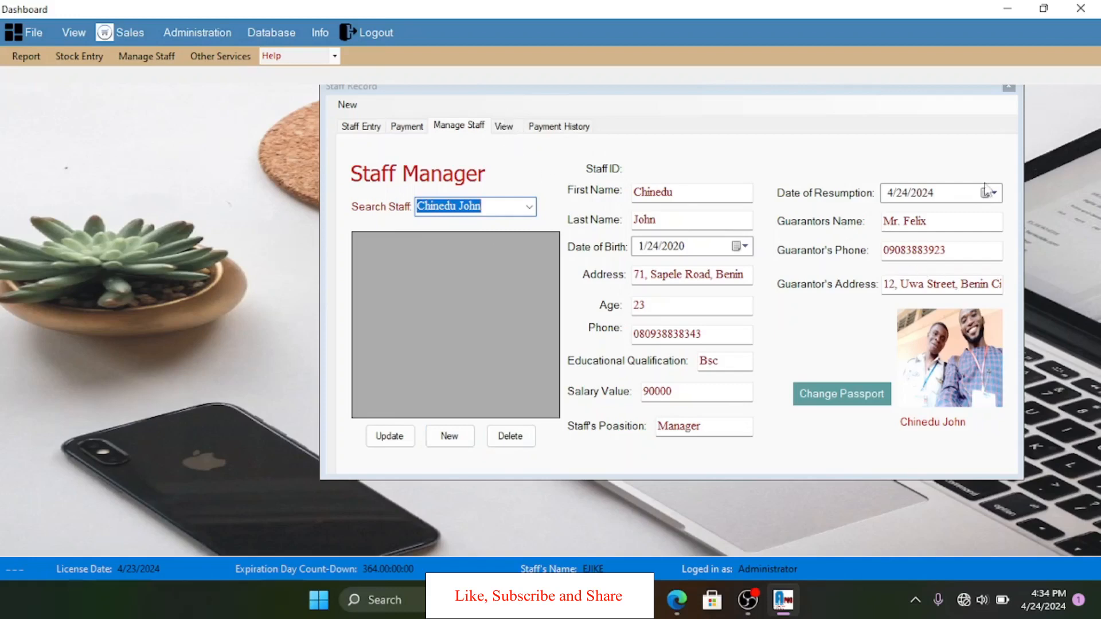
pyautogui.click(528, 208)
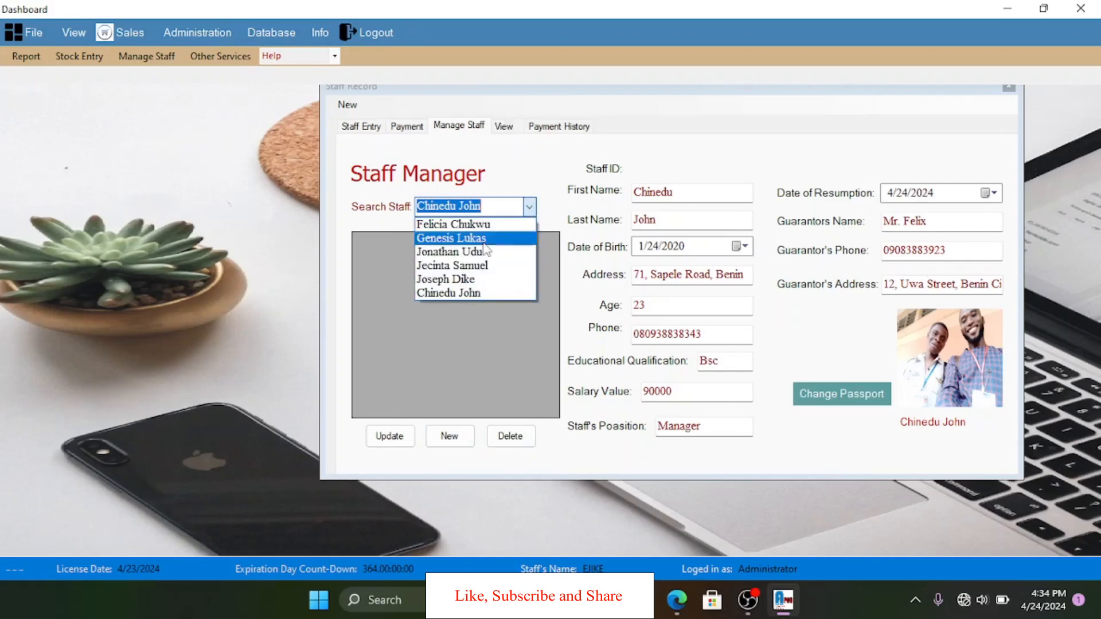
pyautogui.click(453, 251)
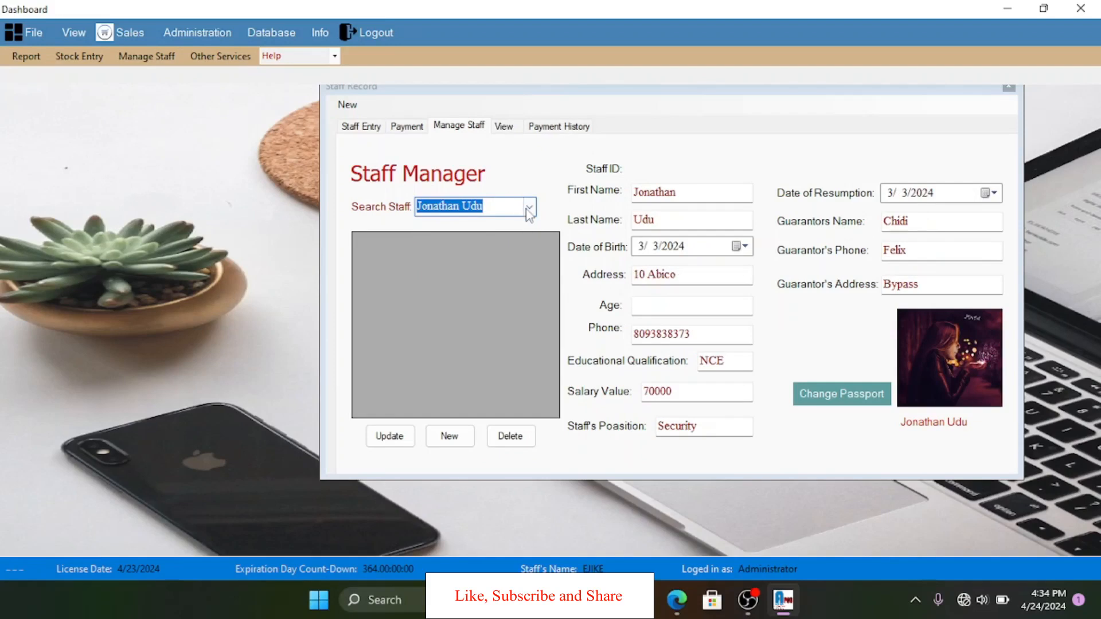
pyautogui.click(528, 207)
pyautogui.click(461, 292)
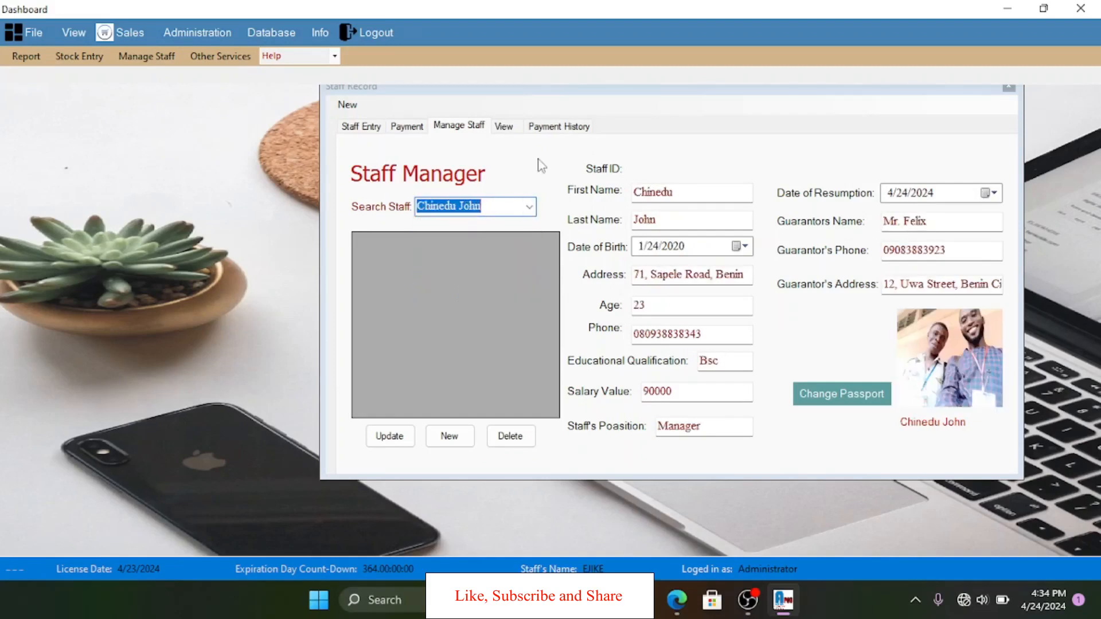
# - Load salary info for all staff and highlight the 1040000 total
pyautogui.click(504, 127)
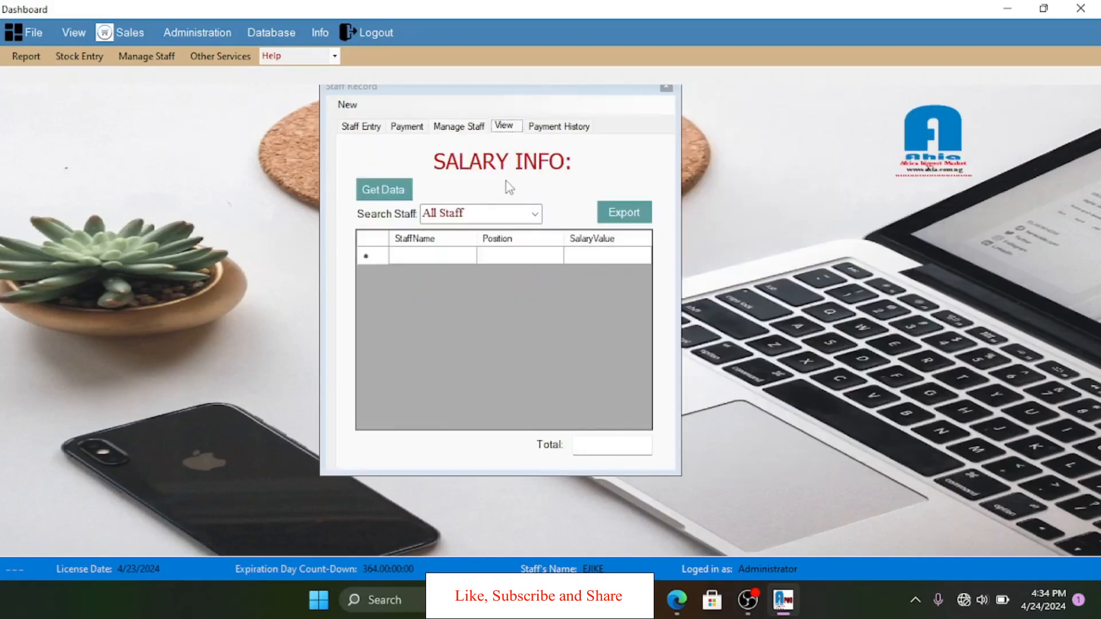
pyautogui.click(389, 192)
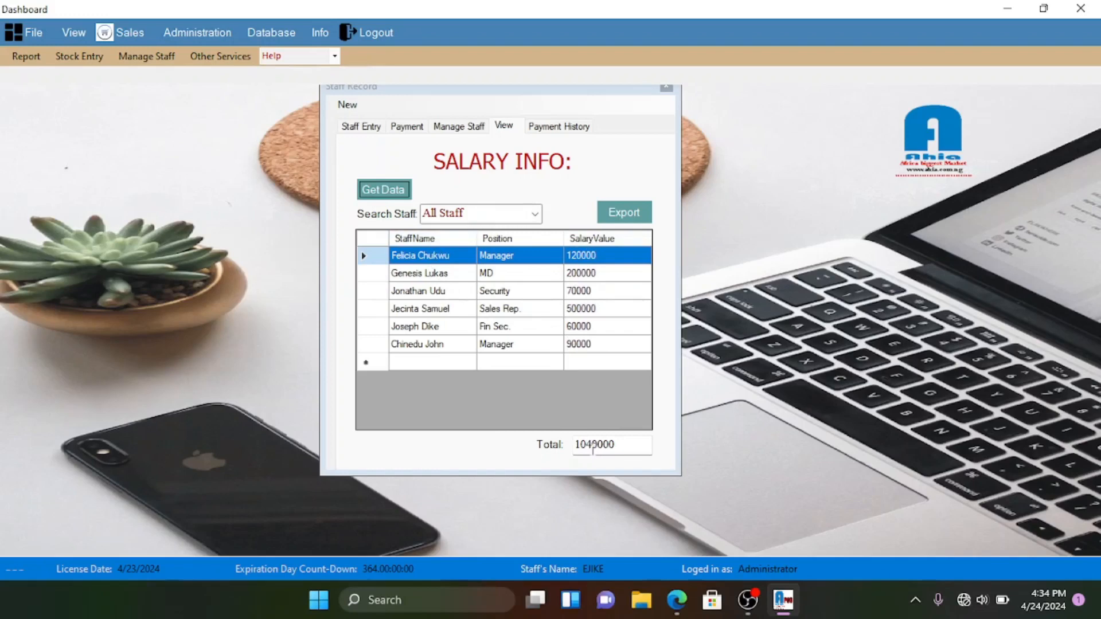
pyautogui.click(590, 447)
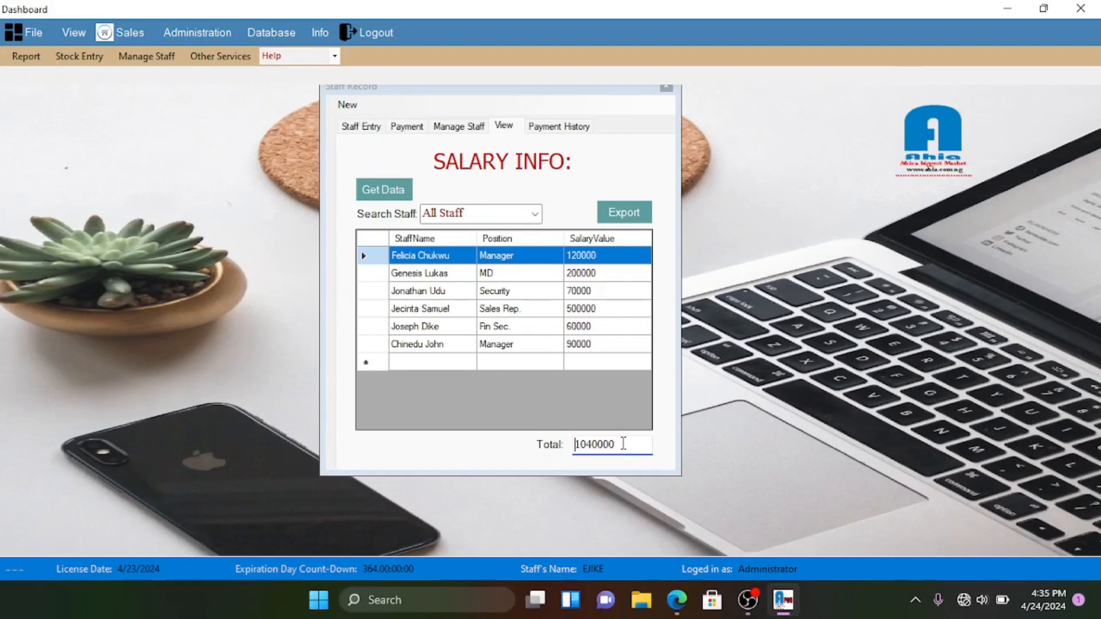
pyautogui.doubleClick(618, 446)
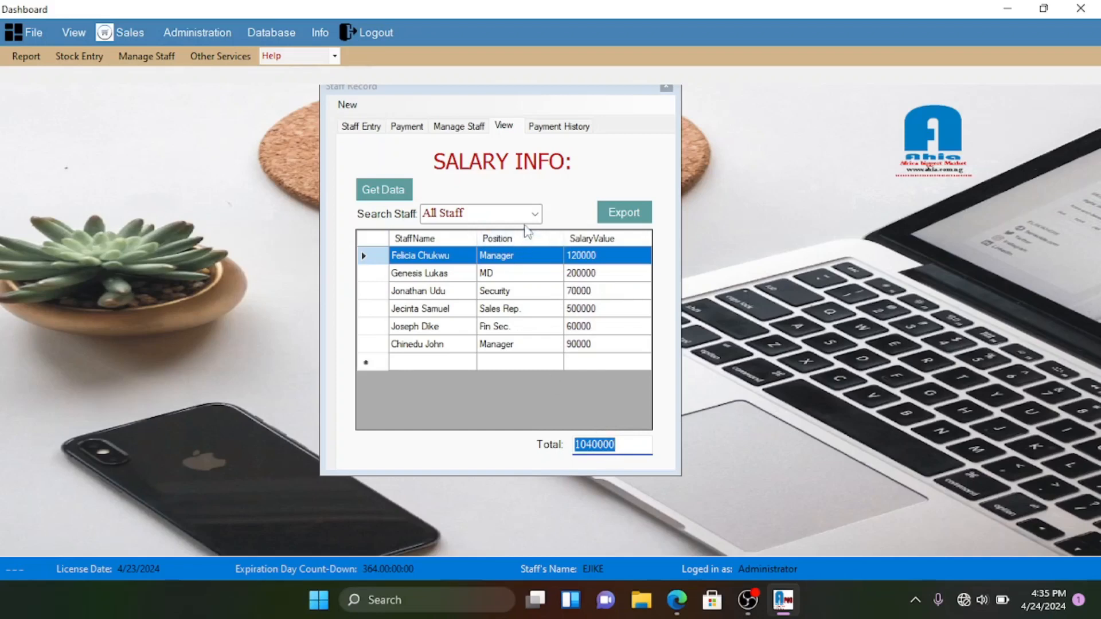
# - Filter salaries to the first and last staff members, reload all, then open Payment History
pyautogui.click(534, 214)
pyautogui.click(496, 233)
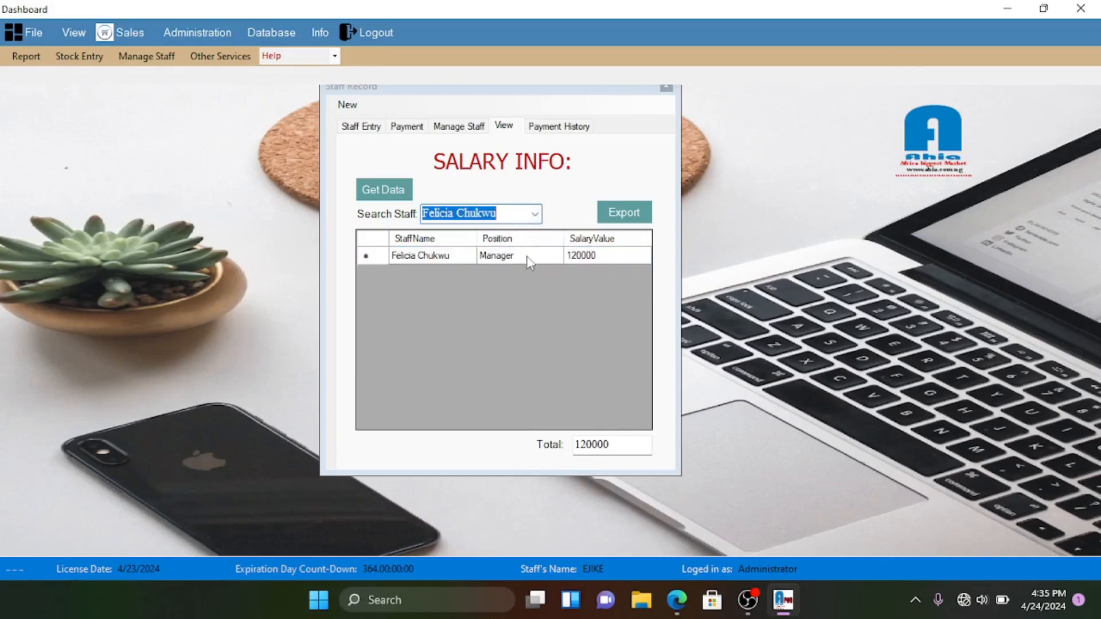
pyautogui.click(534, 214)
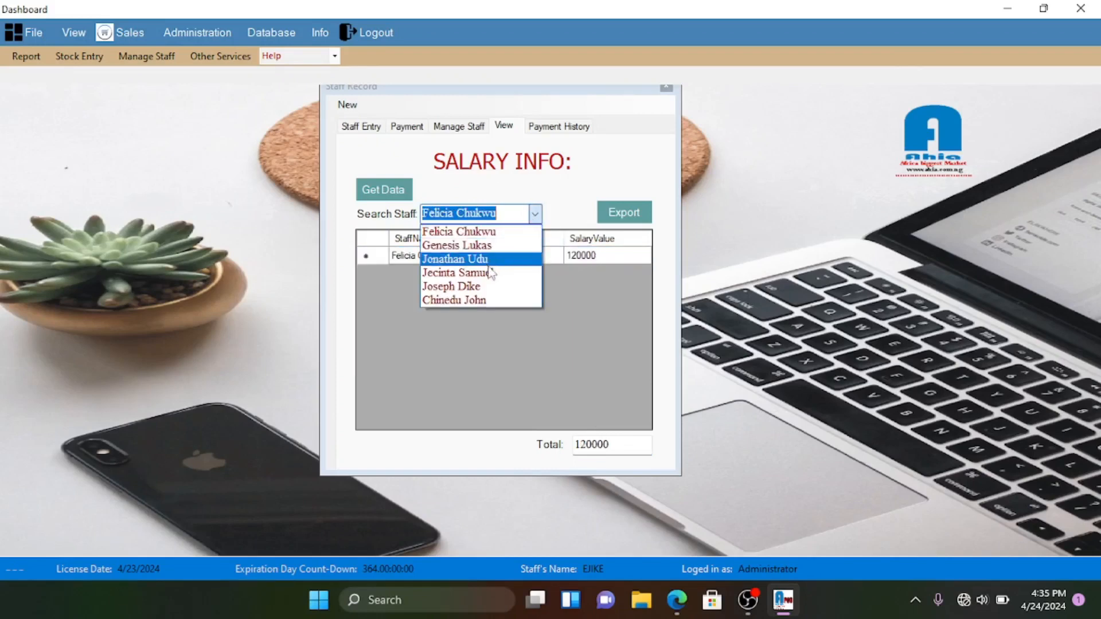
pyautogui.click(483, 297)
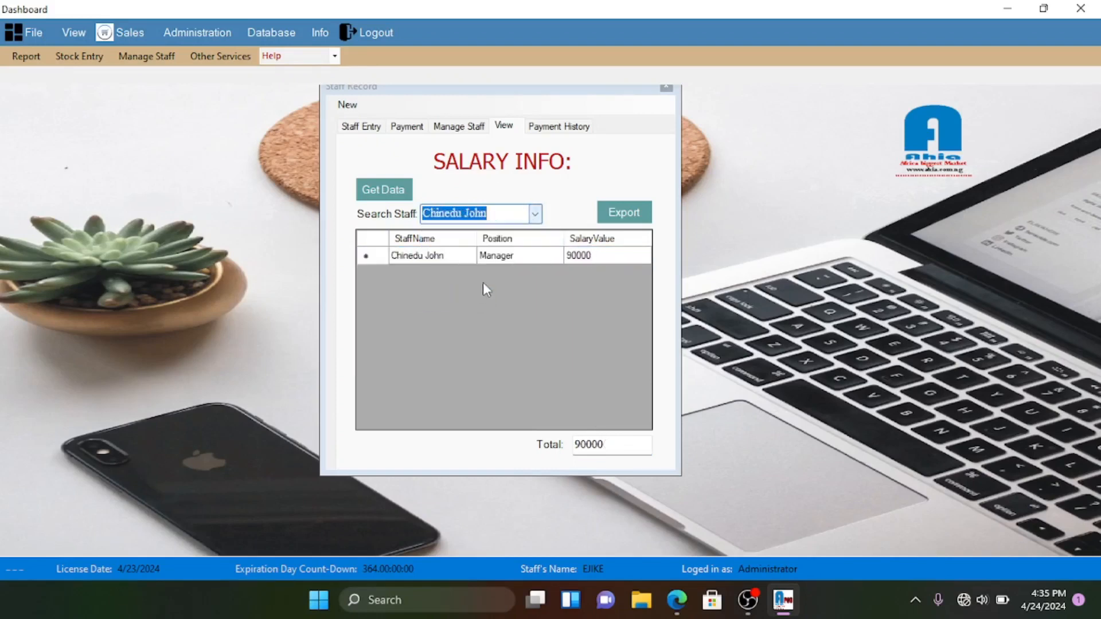
pyautogui.click(390, 189)
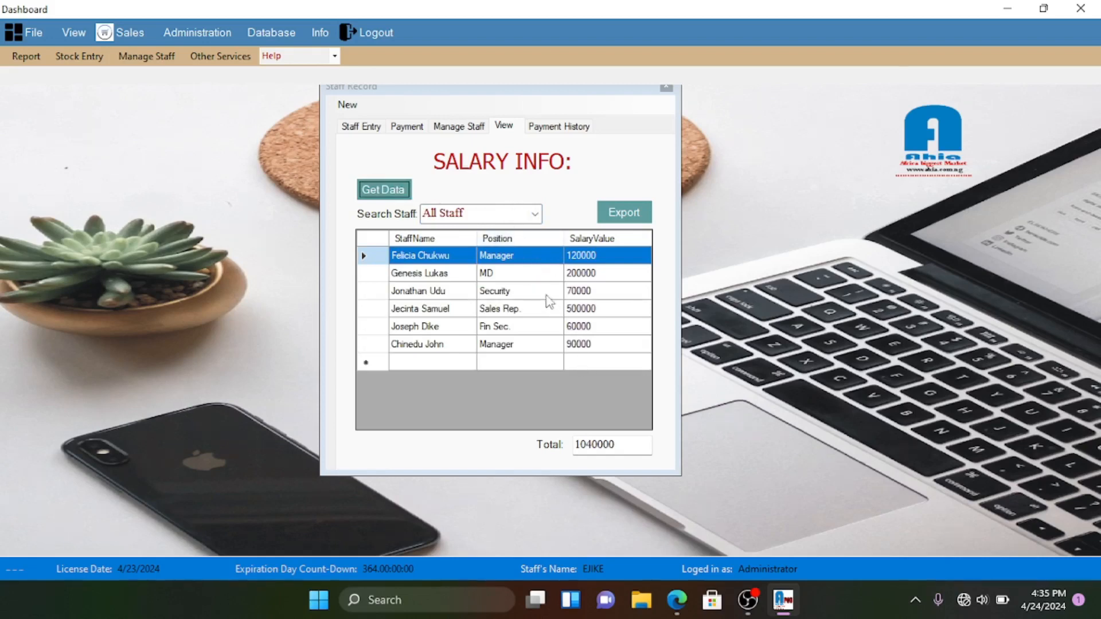
pyautogui.click(549, 127)
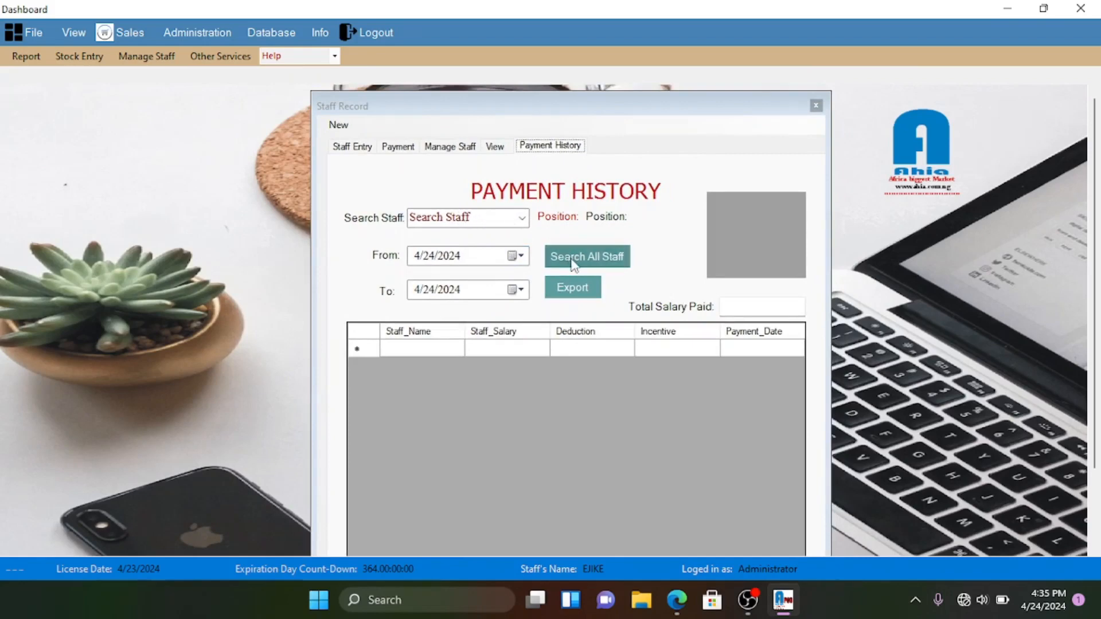
# - Set the From date to 1/1/2024
pyautogui.click(572, 260)
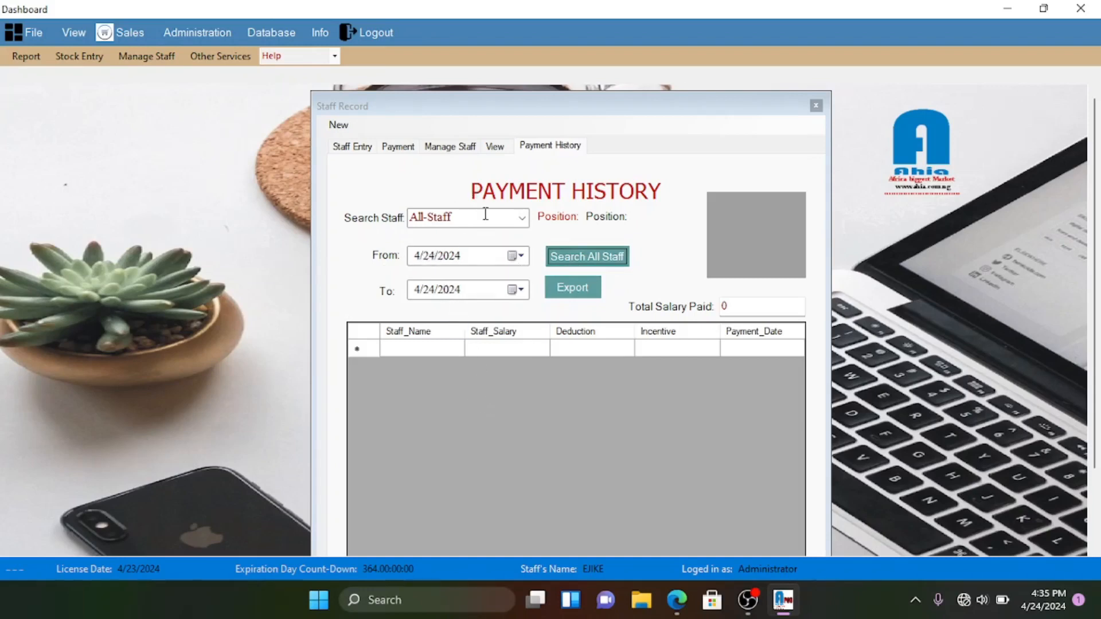
pyautogui.click(515, 263)
pyautogui.click(415, 280)
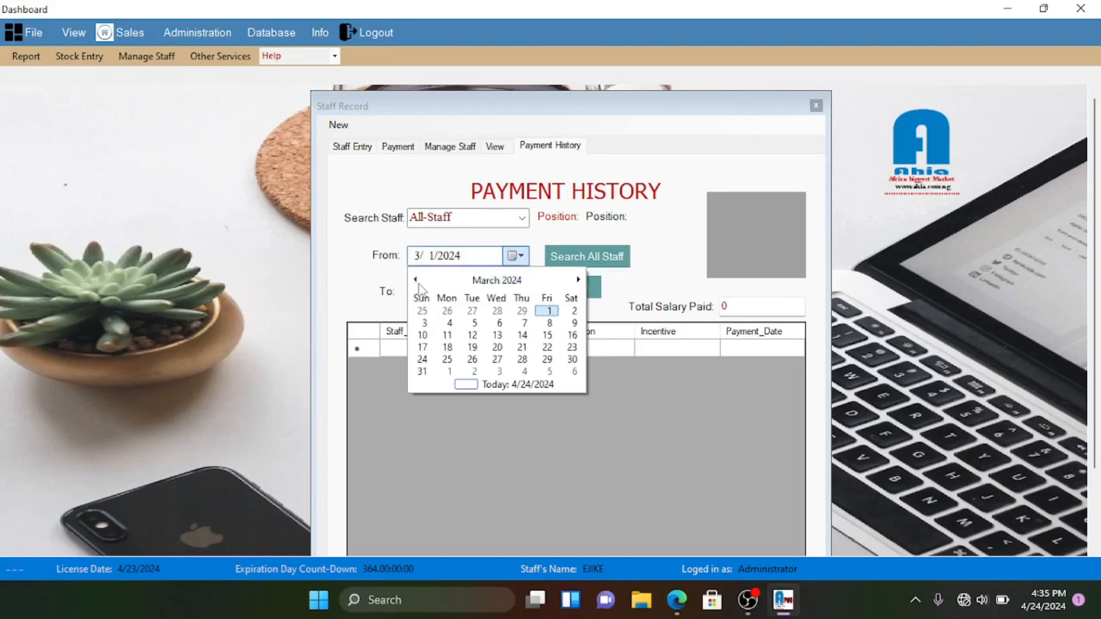
pyautogui.click(584, 289)
pyautogui.click(523, 256)
pyautogui.click(579, 279)
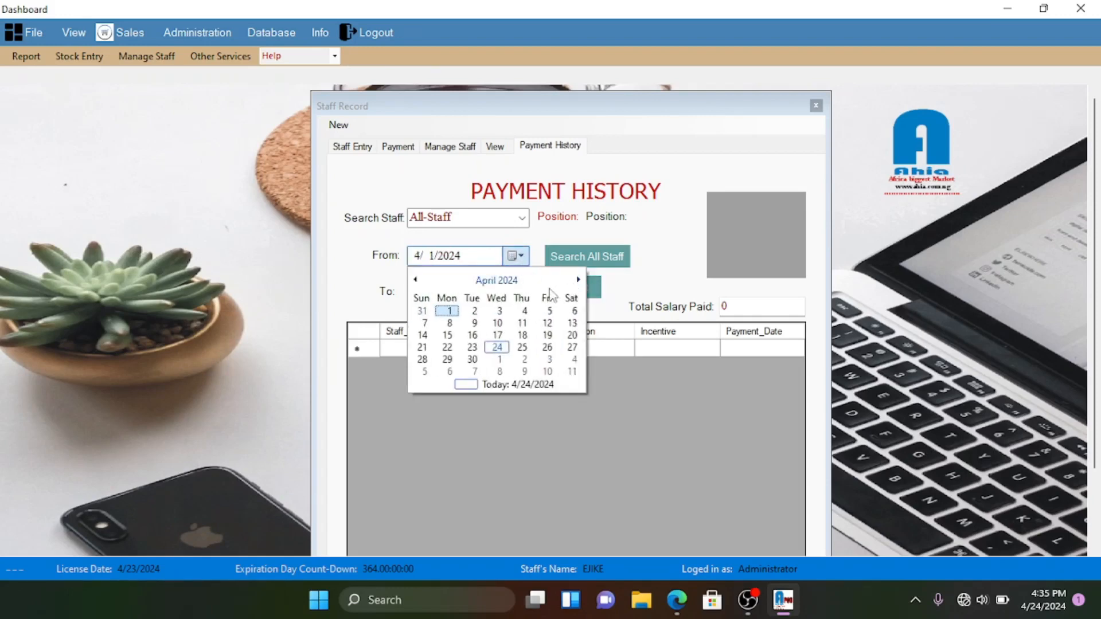
pyautogui.click(449, 310)
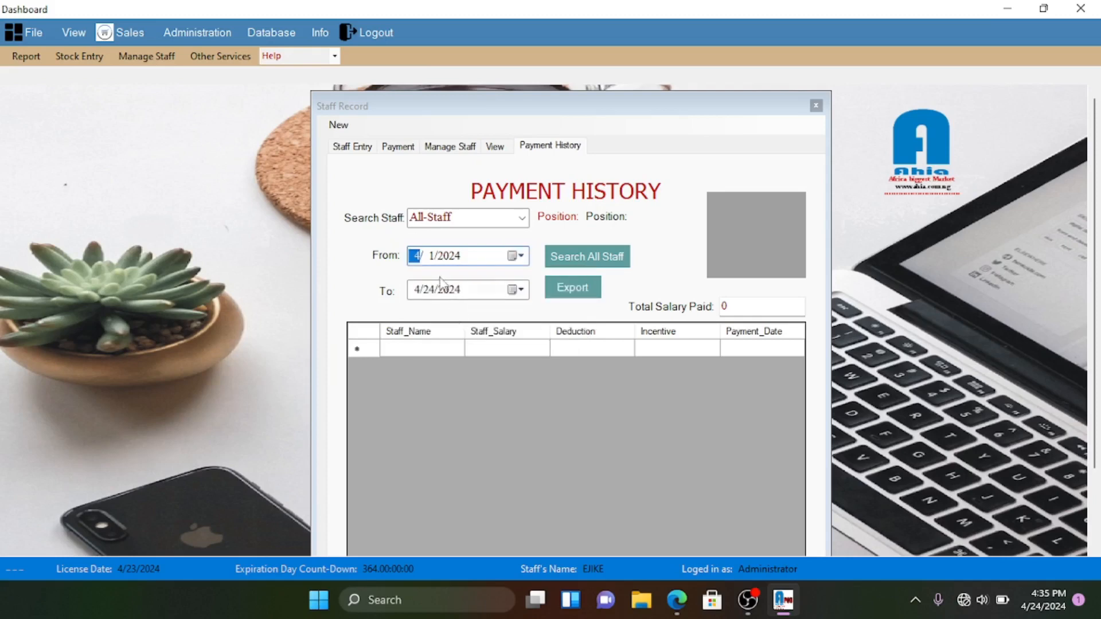
pyautogui.write('1')
# - Set the To date to 1/1/2024 and list all staff payments, totalling 267200
pyautogui.click(428, 289)
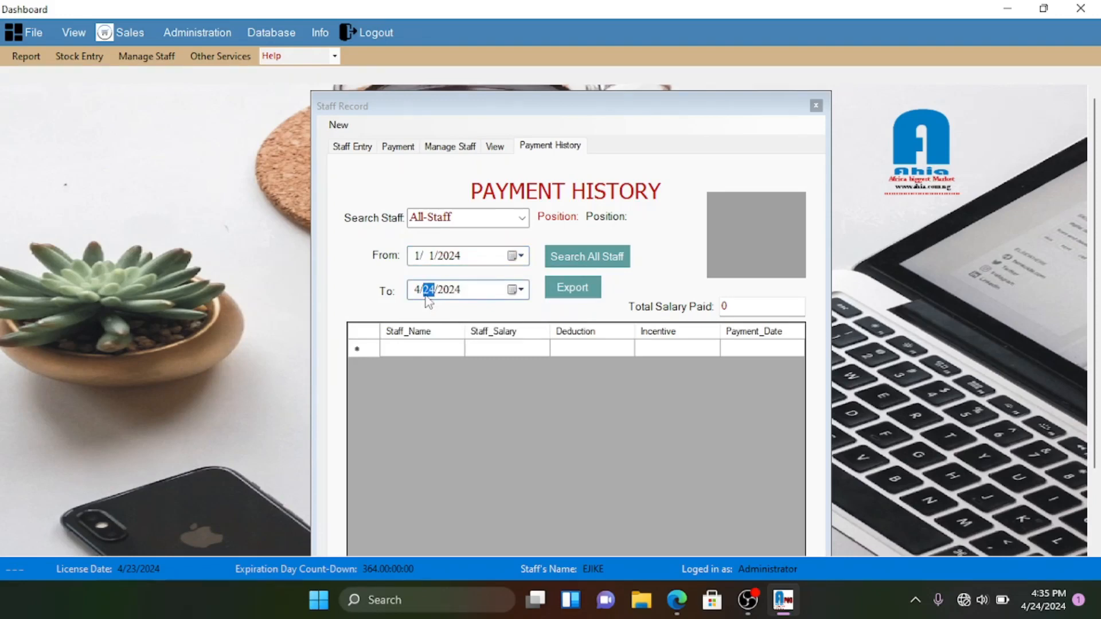
pyautogui.write('1')
pyautogui.click(417, 291)
pyautogui.write('1')
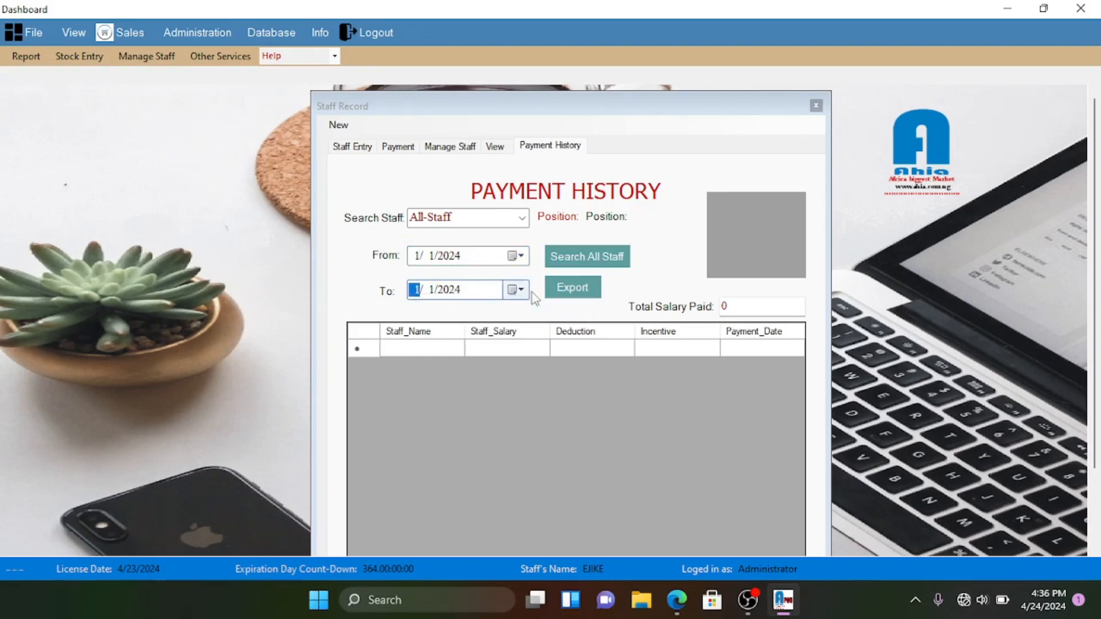
pyautogui.click(600, 261)
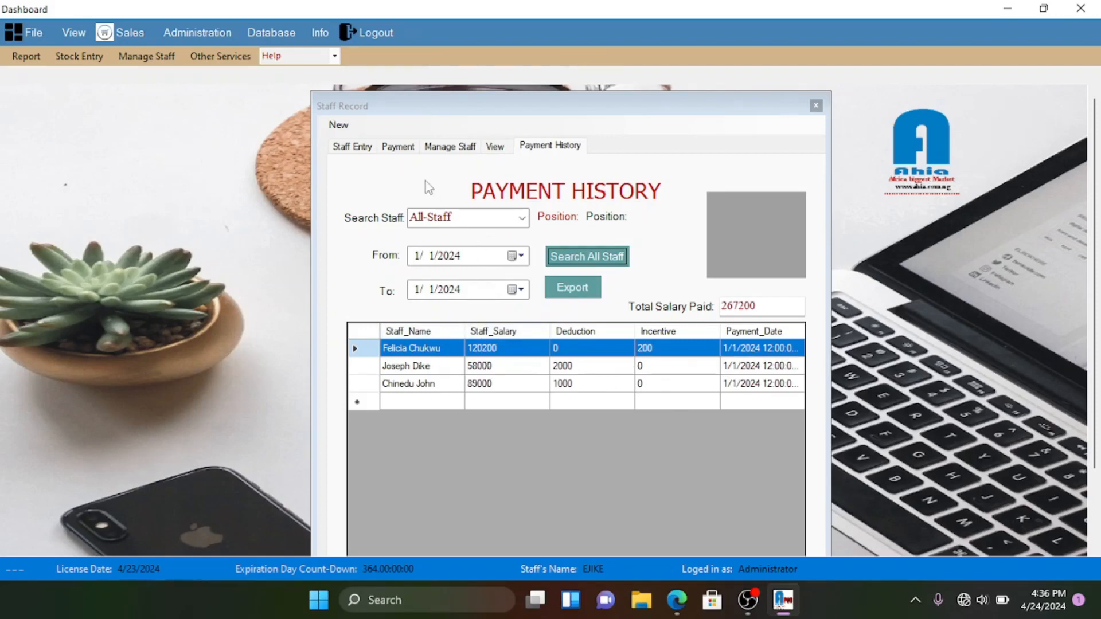
pyautogui.click(405, 148)
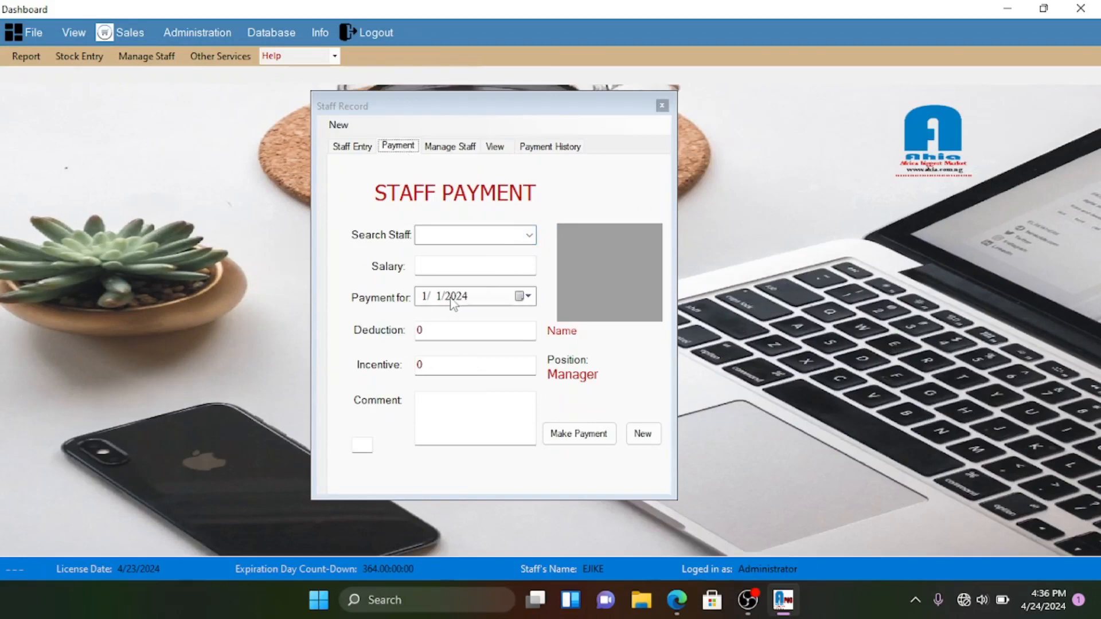
# - View the manager's staff record, then filter Payment History by the second and third staff members
pyautogui.click(449, 147)
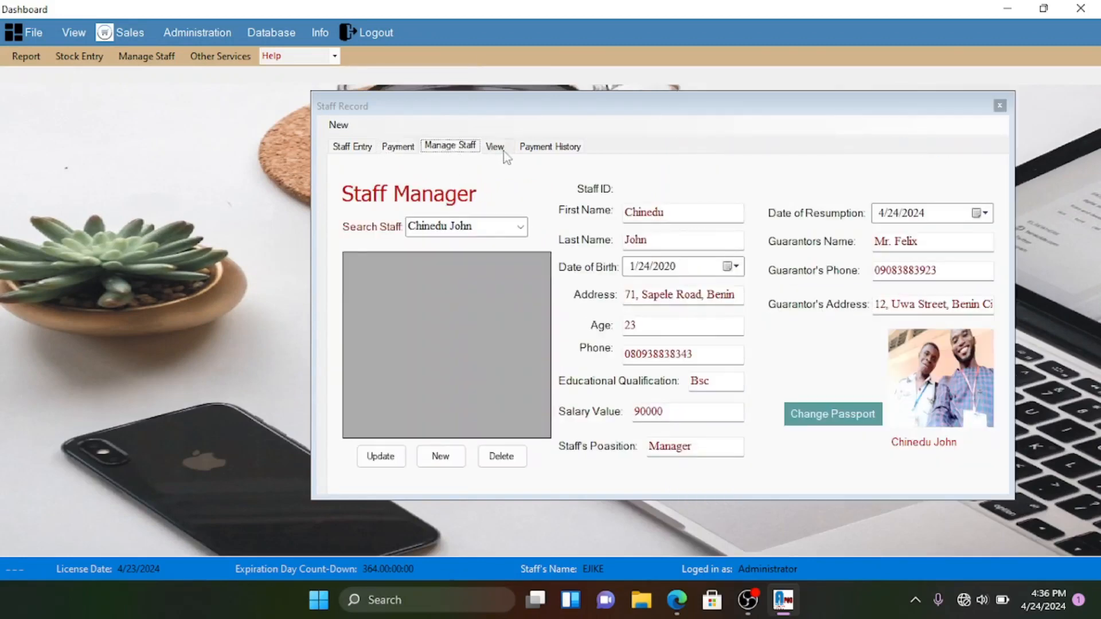
pyautogui.click(545, 147)
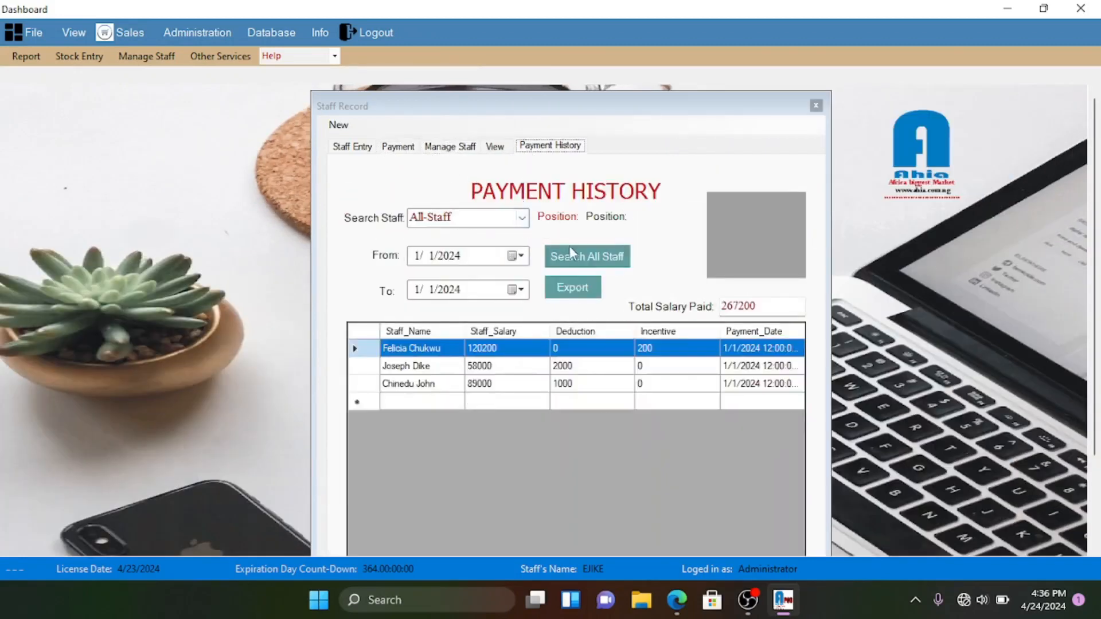
pyautogui.click(522, 217)
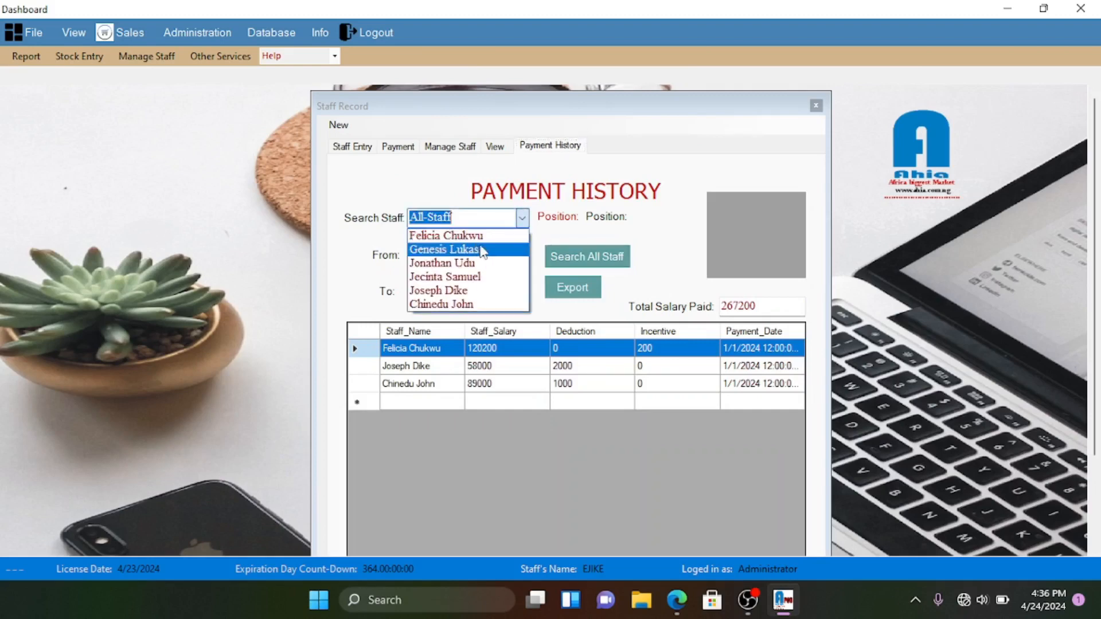
pyautogui.click(476, 250)
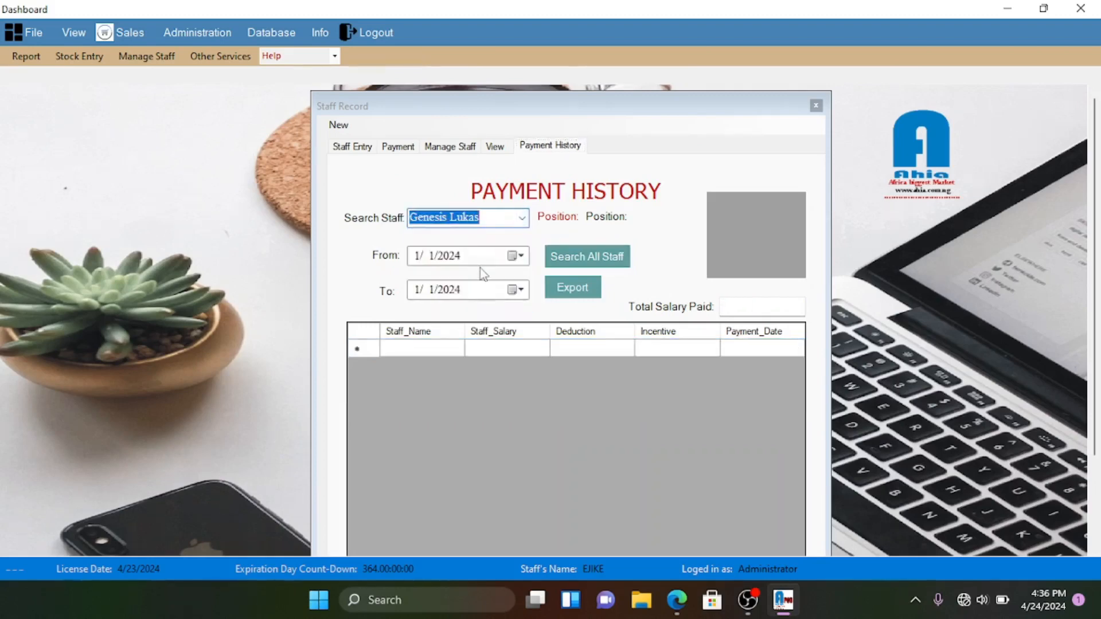
pyautogui.click(522, 218)
pyautogui.click(488, 261)
# - Filter Payment History by the fourth staff member, then by the last staff member
pyautogui.moveTo(623, 115); pyautogui.dragTo(612, 88)
pyautogui.scroll(-2, 1001, 231)
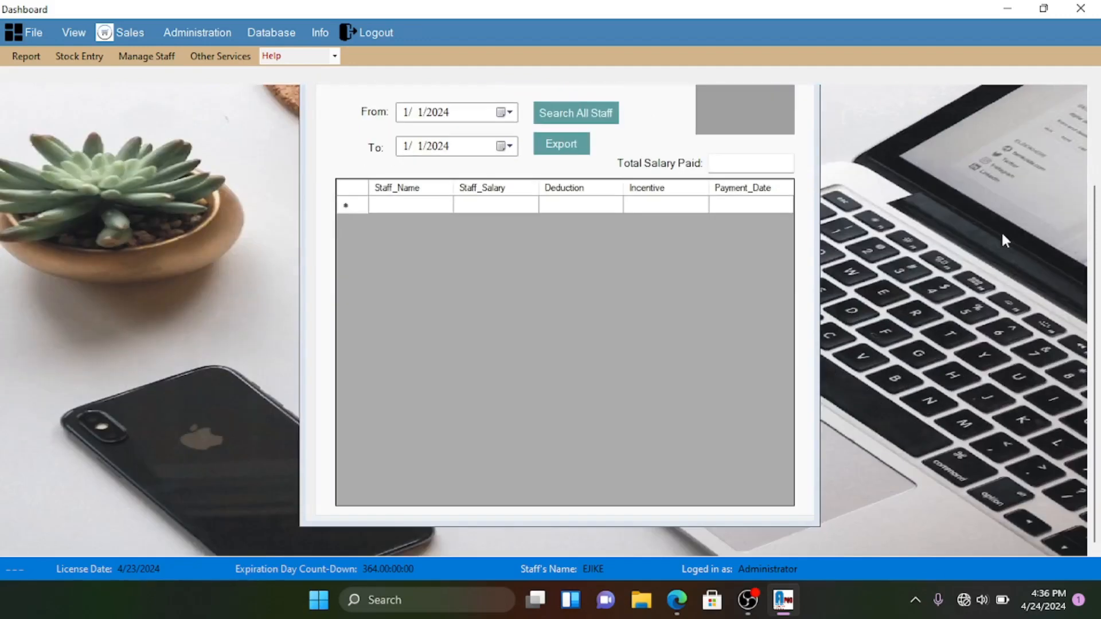
pyautogui.scroll(2, 1001, 230)
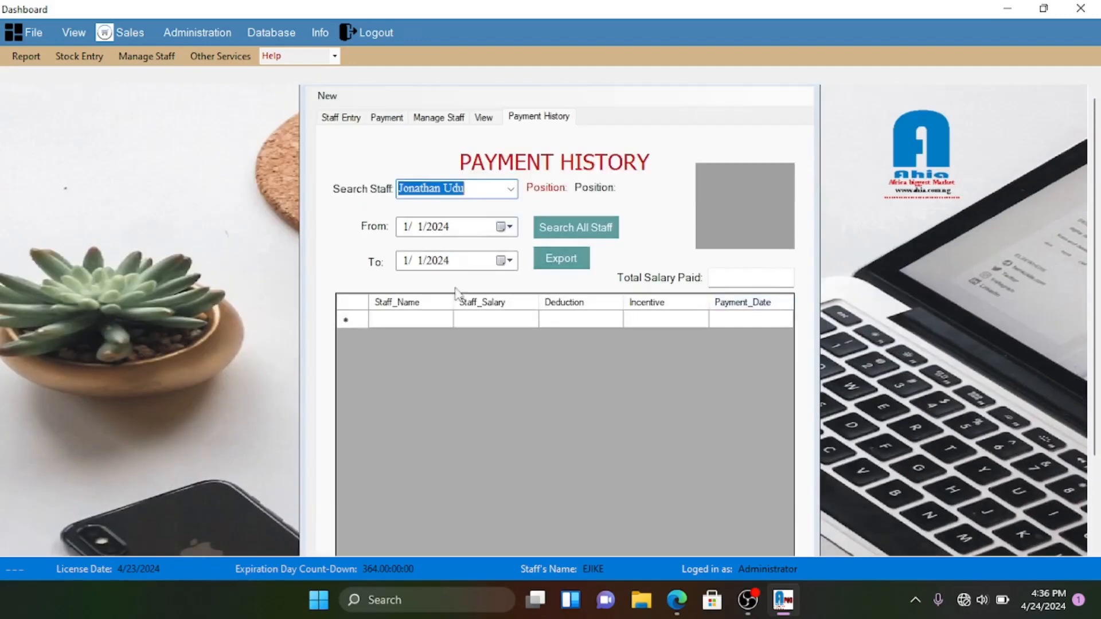
pyautogui.click(510, 189)
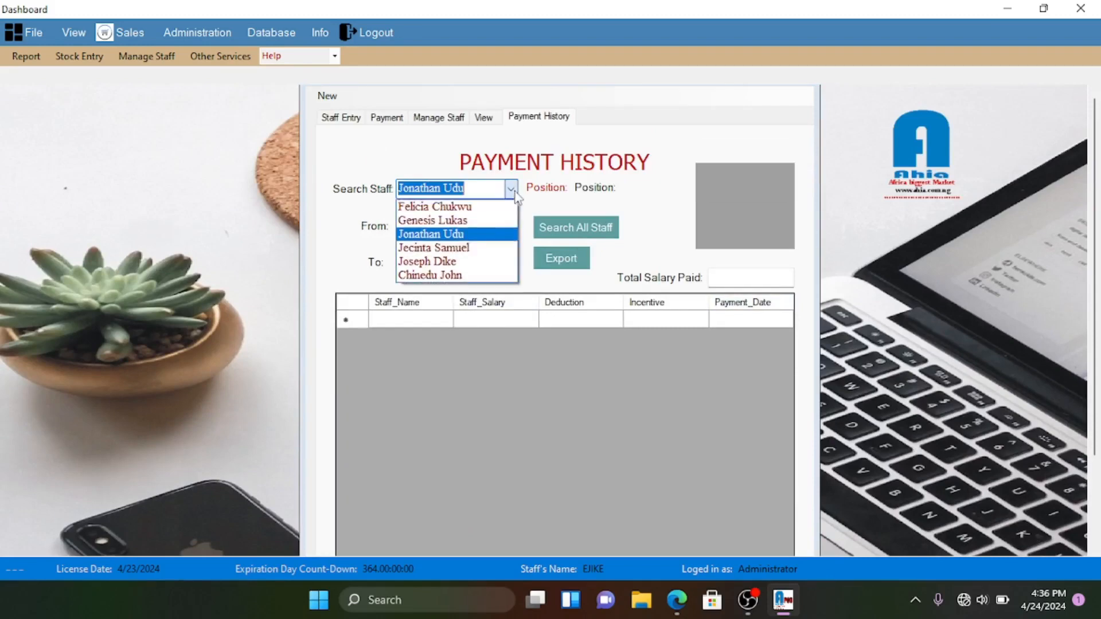
pyautogui.click(499, 248)
pyautogui.click(513, 190)
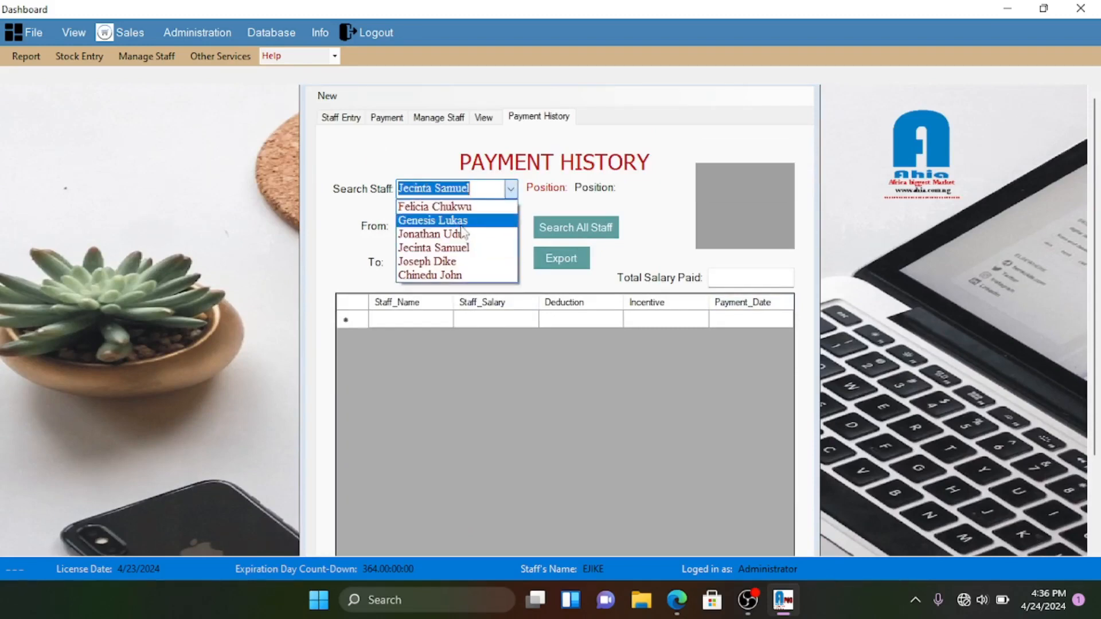
pyautogui.click(450, 277)
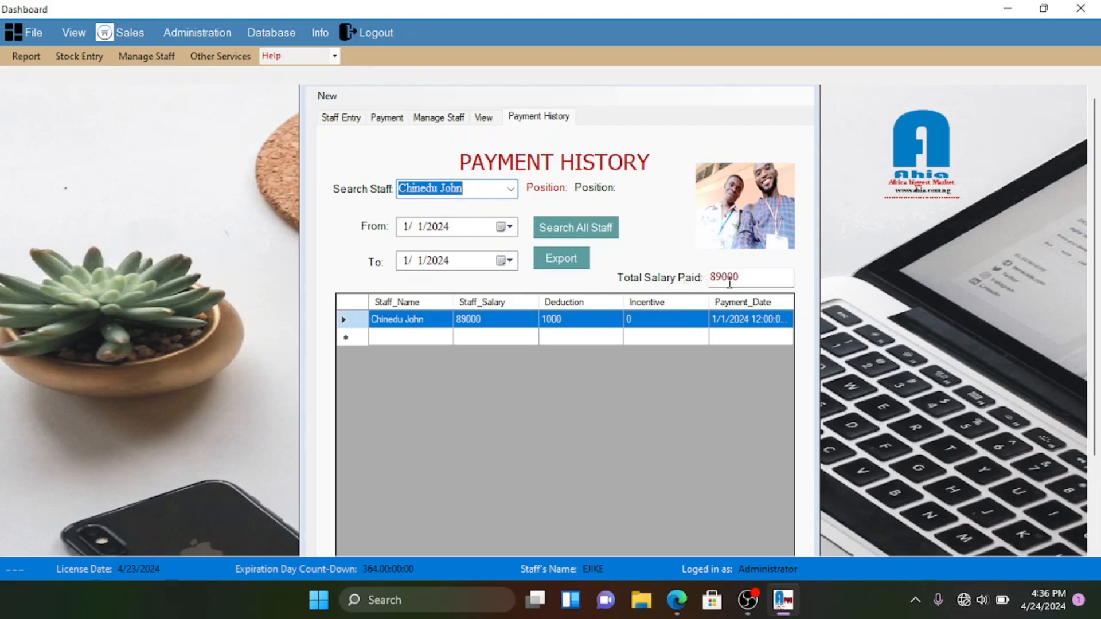
# - Check the last staff member's Total Salary Paid of 89000, then bring up the blank Staff Entry form
pyautogui.click(765, 280)
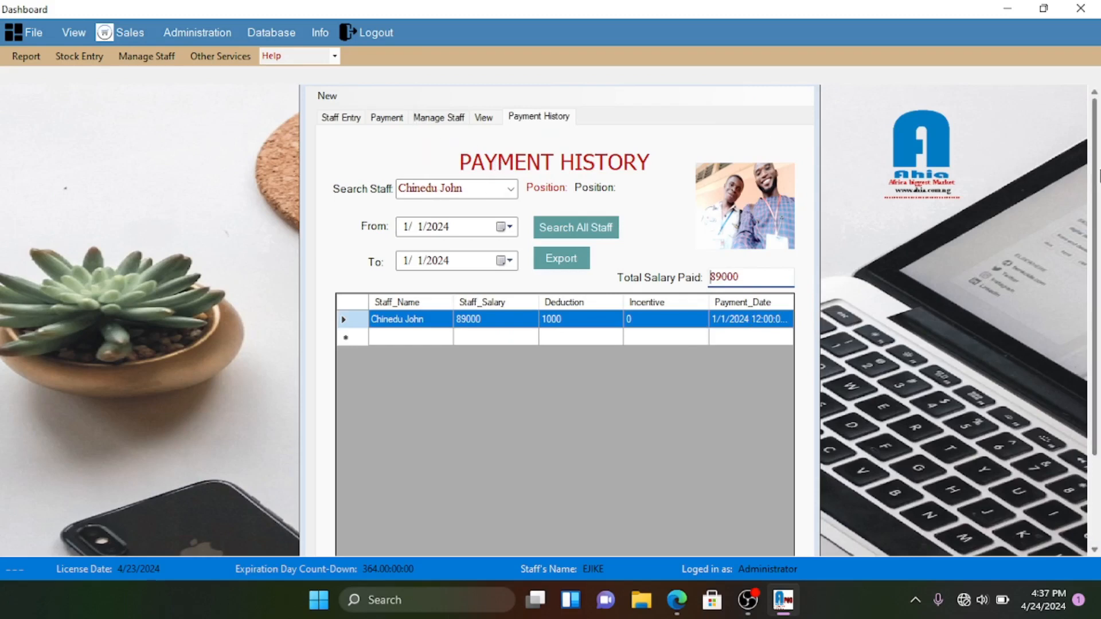
pyautogui.scroll(-3, 1099, 167)
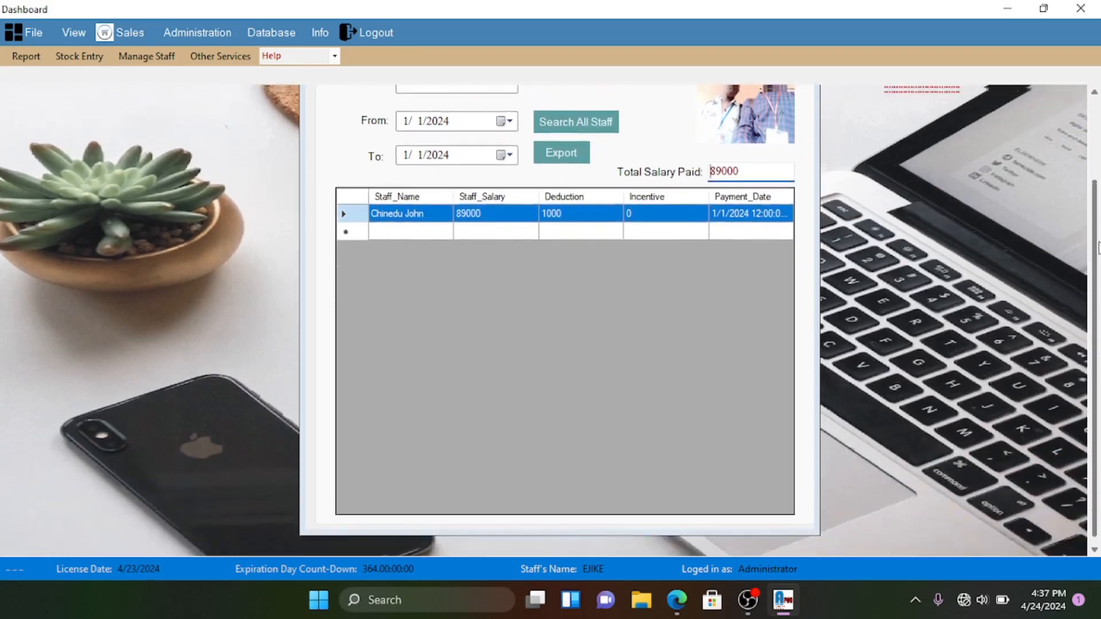
pyautogui.scroll(3, 1099, 166)
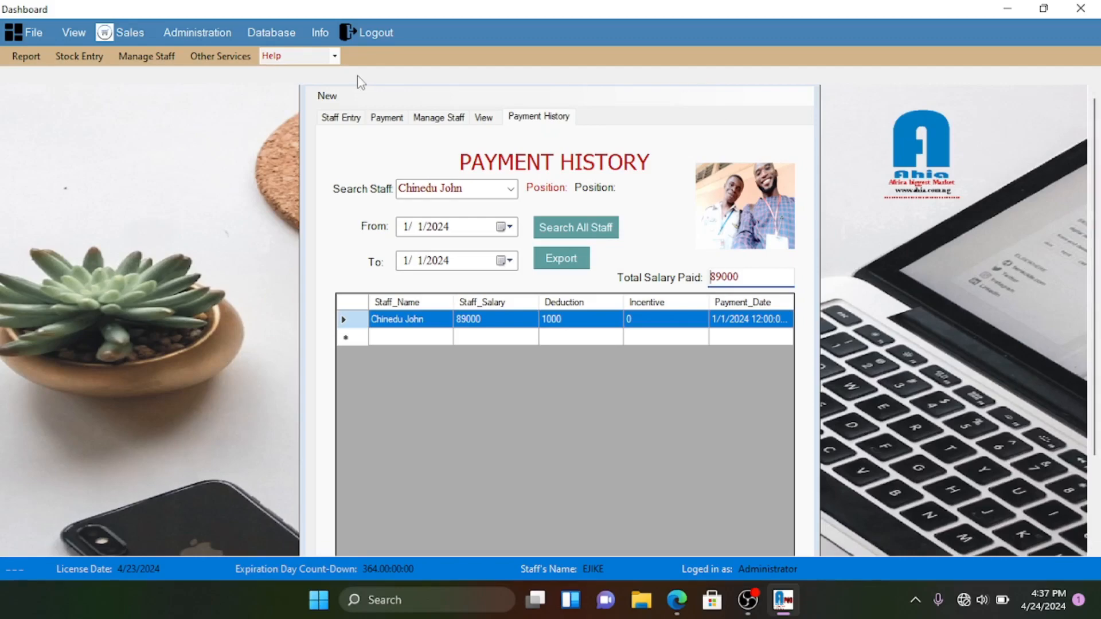
pyautogui.click(337, 117)
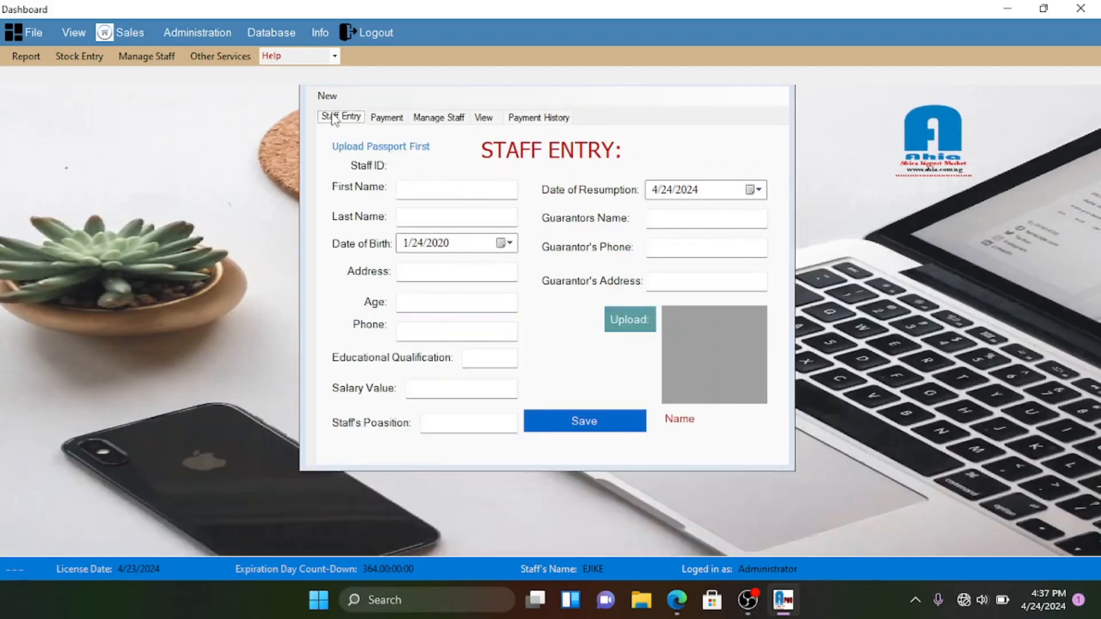